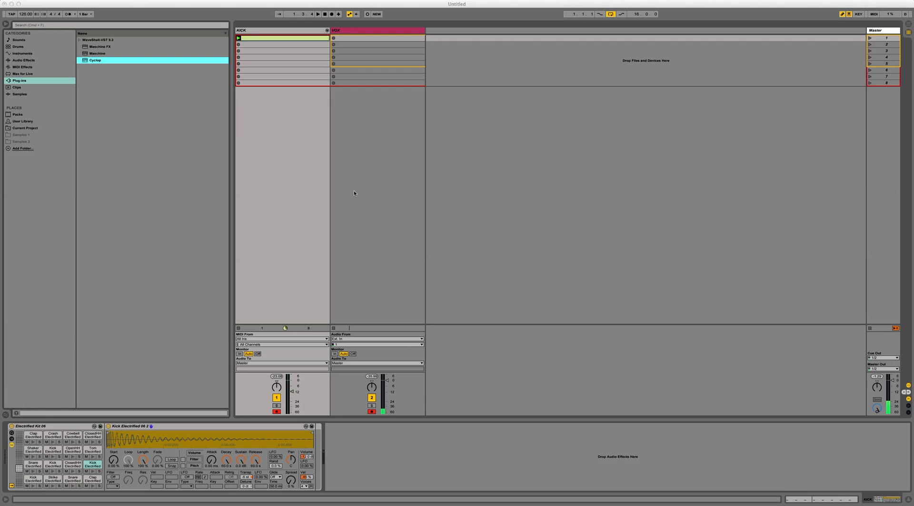
# Step: Delete the clip from the first slot of the KICK track and select the KICK track
pyautogui.click(280, 39)
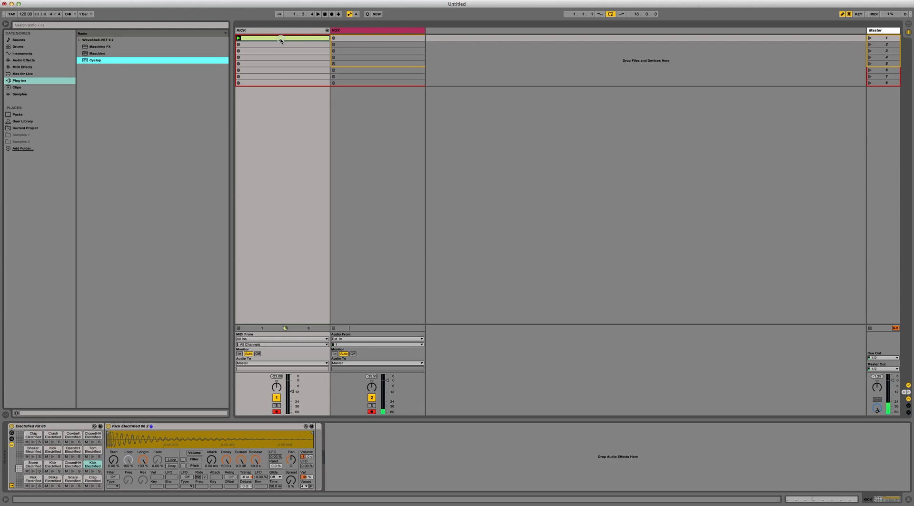
pyautogui.click(279, 38)
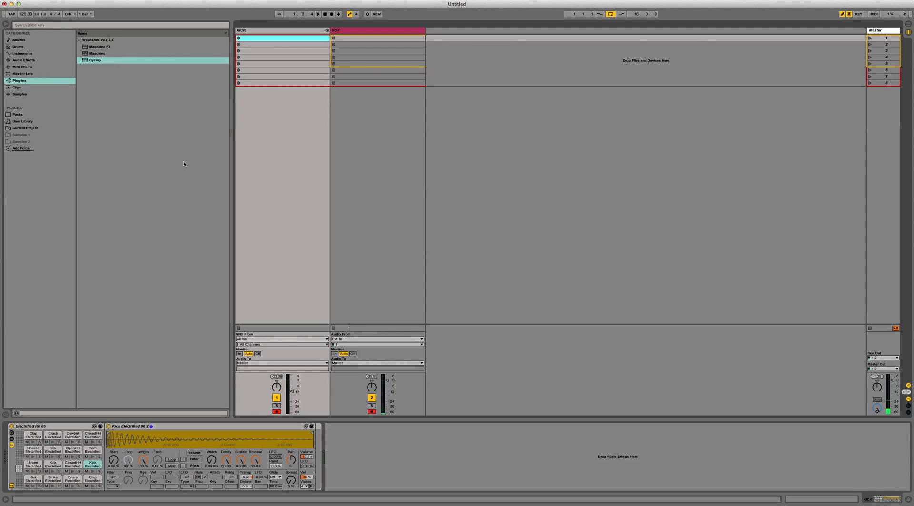
pyautogui.click(252, 30)
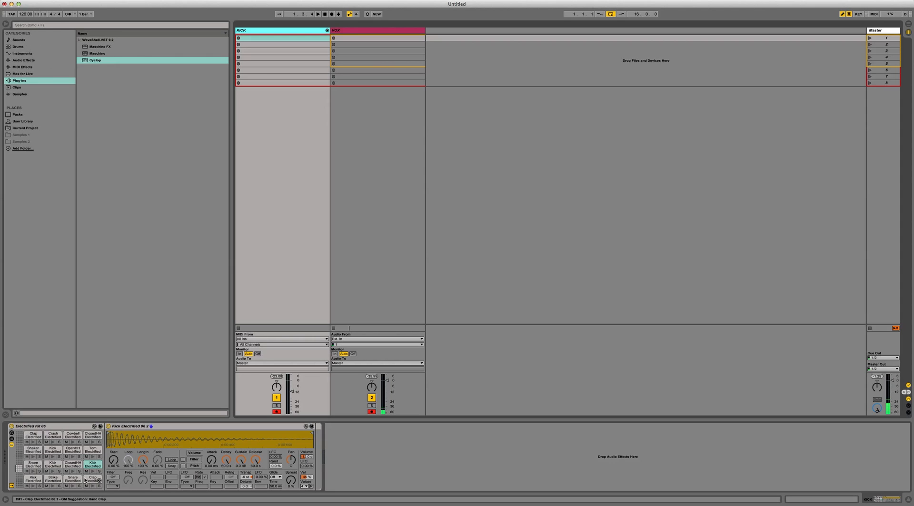
# Step: Browse the drum library for the Kick Electrified samples
pyautogui.click(34, 47)
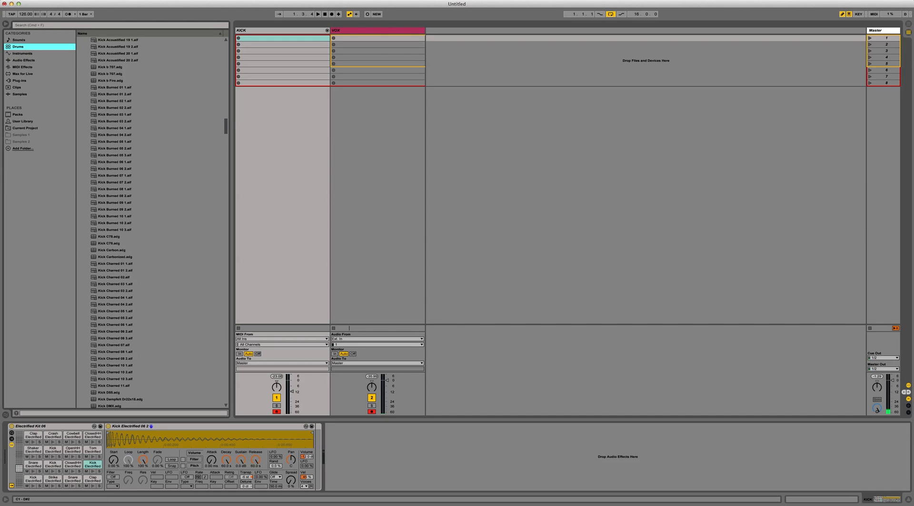
pyautogui.scroll(-20, 149, 196)
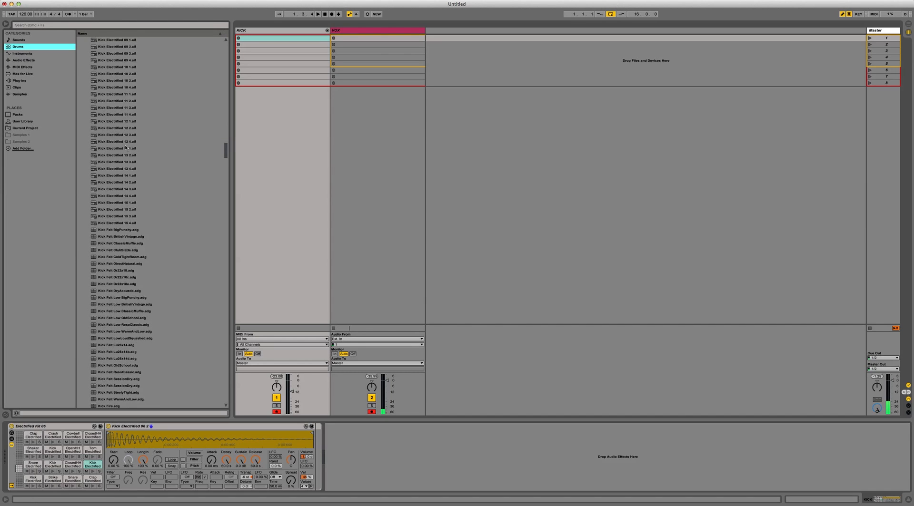
pyautogui.scroll(7, 113, 154)
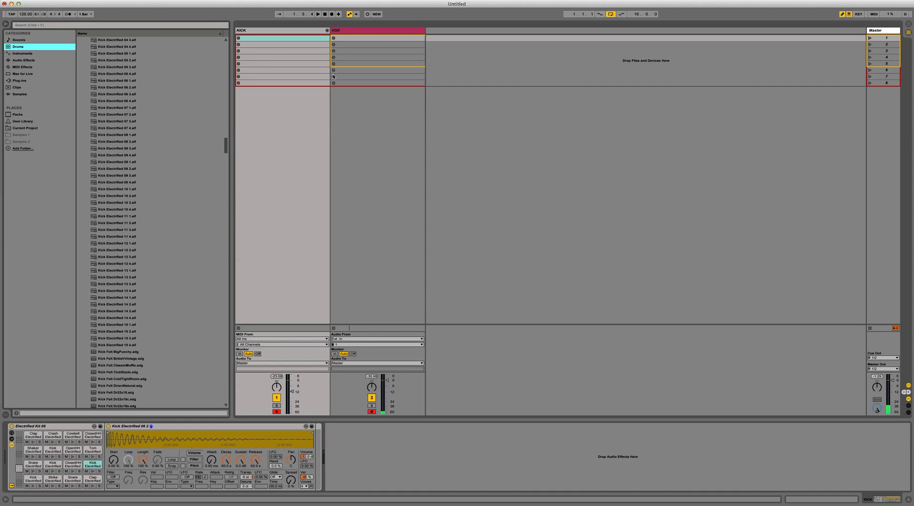
# Step: Insert an empty MIDI clip in the first slot of the KICK track
pyautogui.rightClick(256, 35)
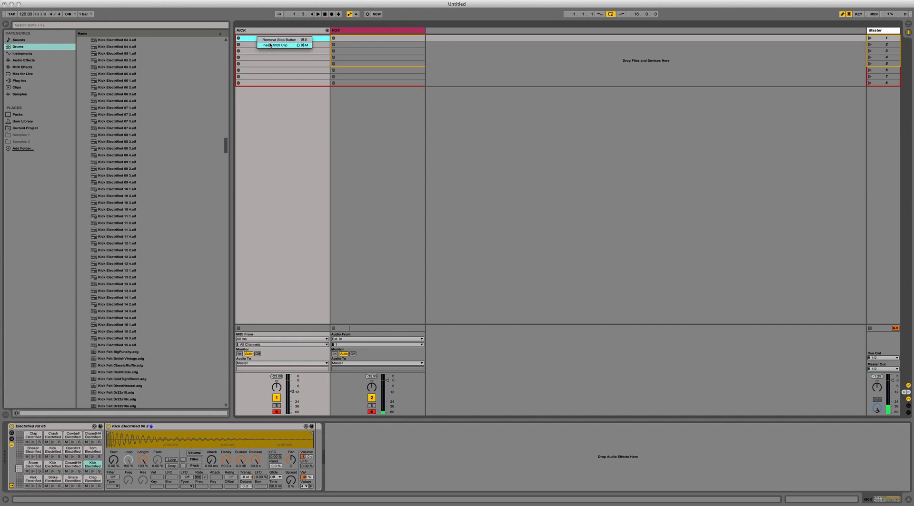
pyautogui.rightClick(248, 38)
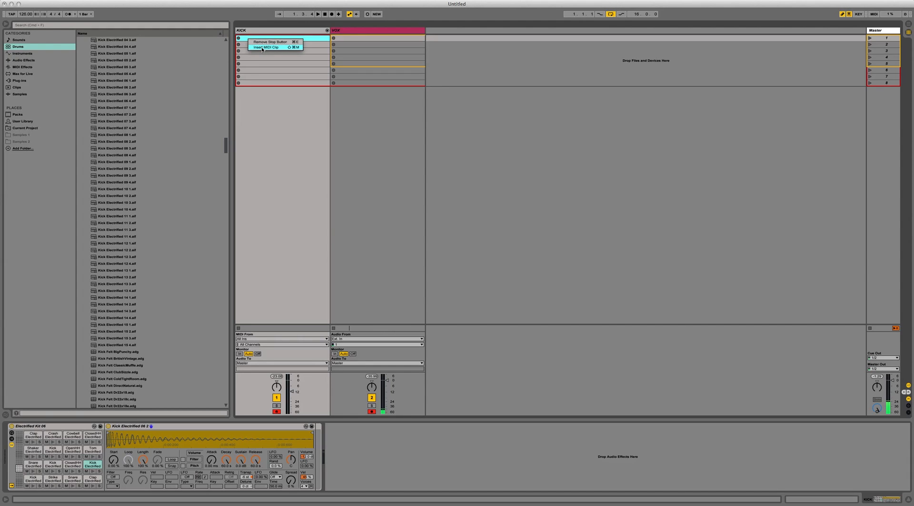
pyautogui.click(262, 48)
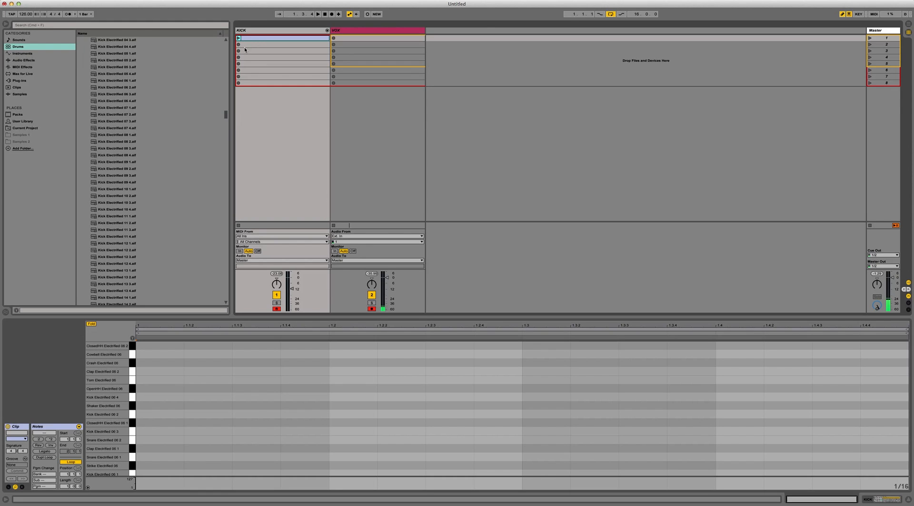
pyautogui.click(250, 44)
pyautogui.rightClick(264, 45)
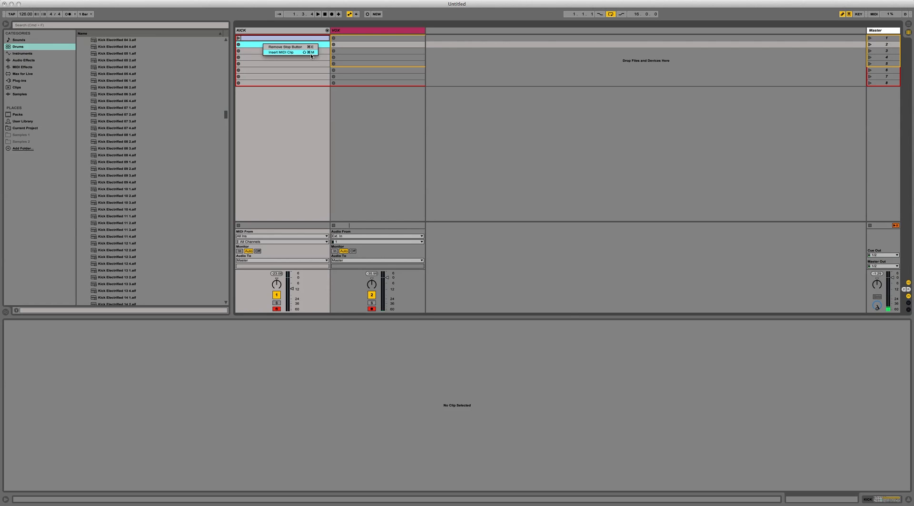
pyautogui.click(311, 54)
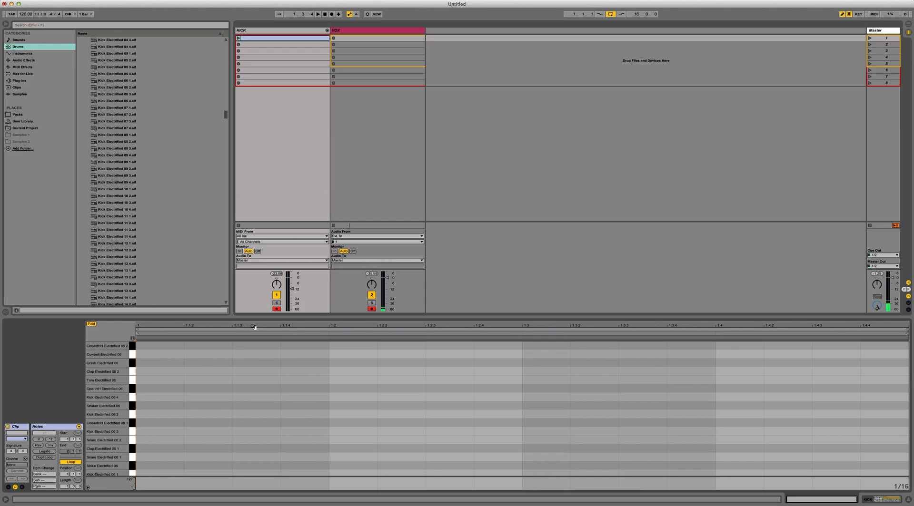
# Step: Place Kick Electrified 06 2 notes on every beat across two bars, and play the clip while adjusting the KICK track volume
pyautogui.press('b')
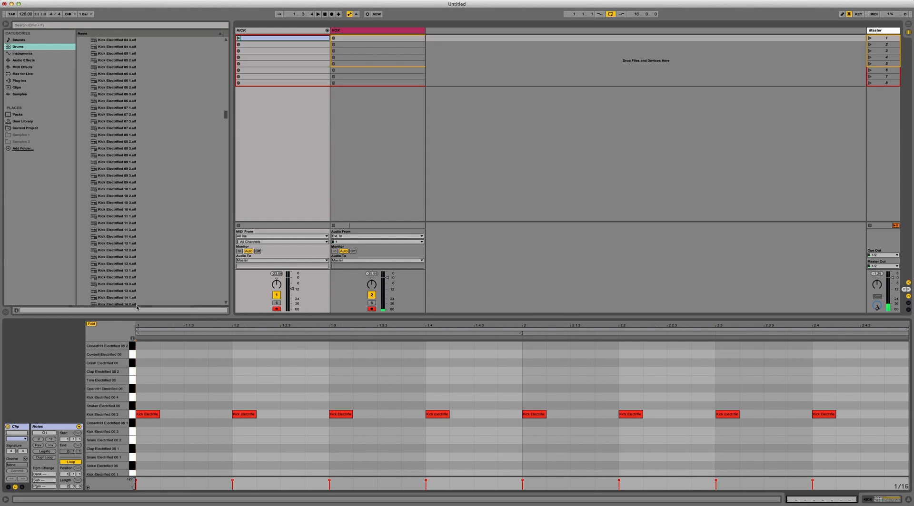
pyautogui.press('space')
pyautogui.click(239, 38)
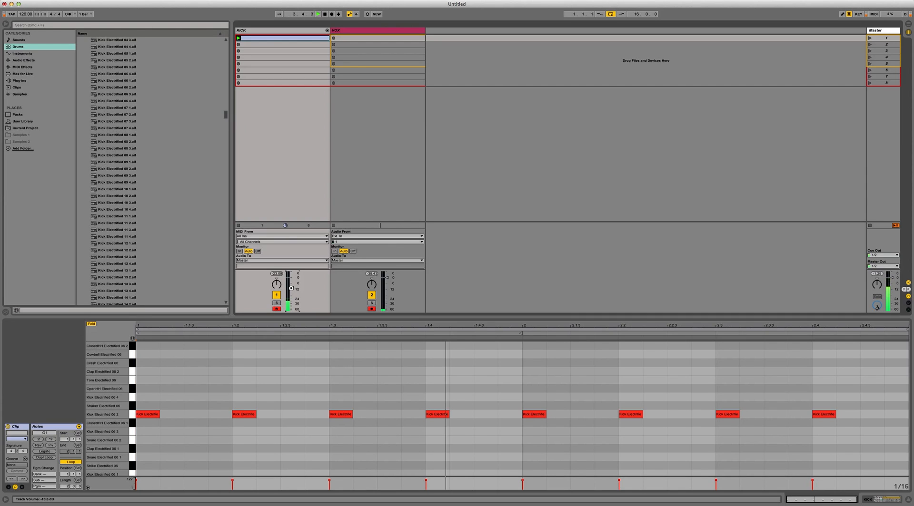
pyautogui.moveTo(291, 291); pyautogui.dragTo(289, 290)
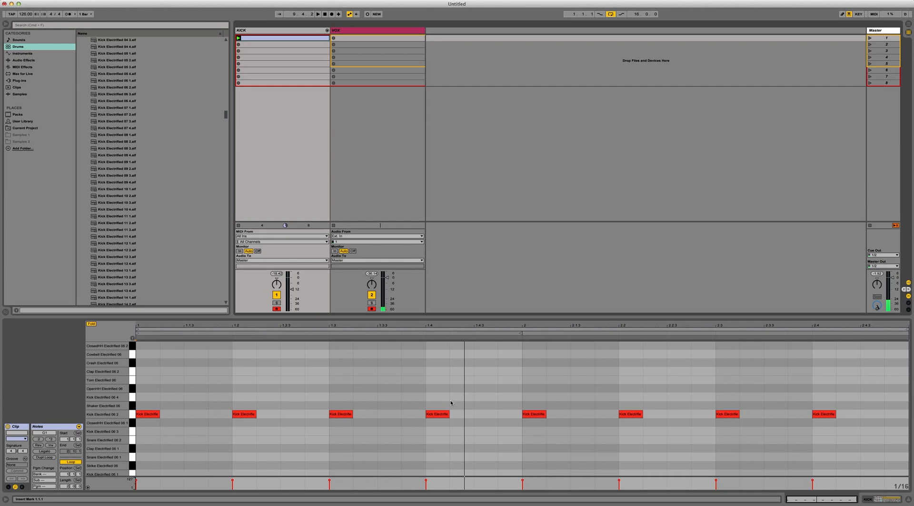
# Step: Show the KICK track's devices and inspect the ClosedHH, Tom and Kick pads of Electrified Kit 06
pyautogui.click(883, 500)
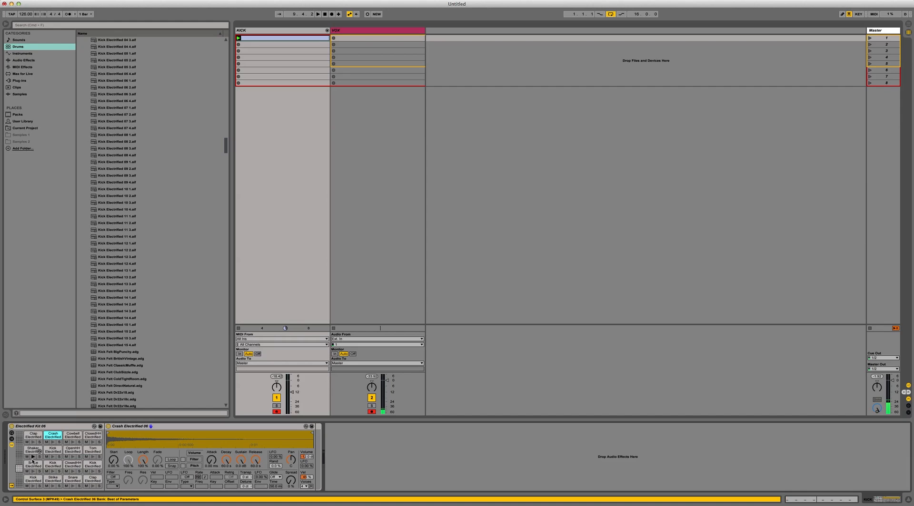
pyautogui.click(90, 436)
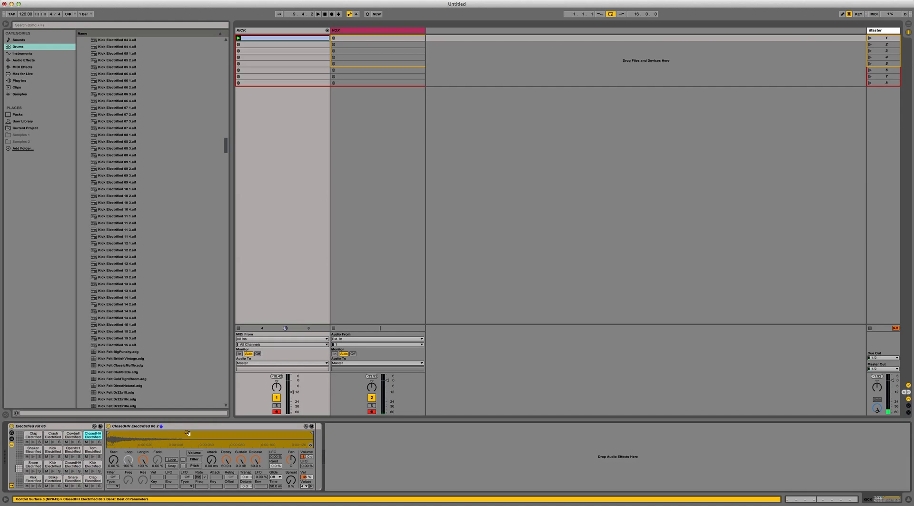
pyautogui.click(91, 452)
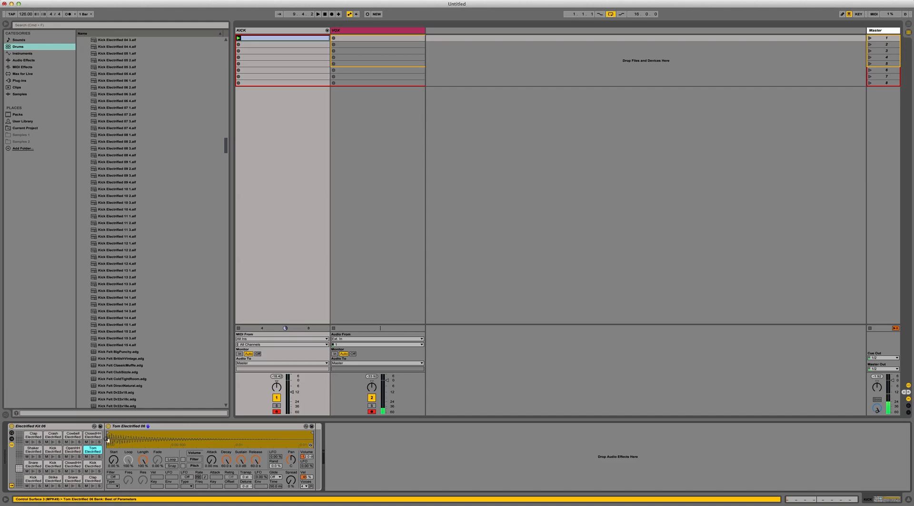
pyautogui.click(57, 453)
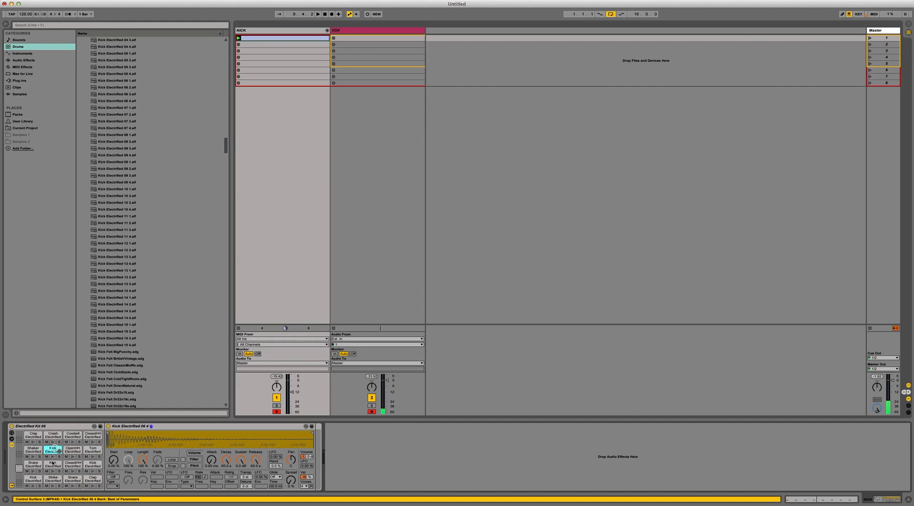
pyautogui.click(53, 464)
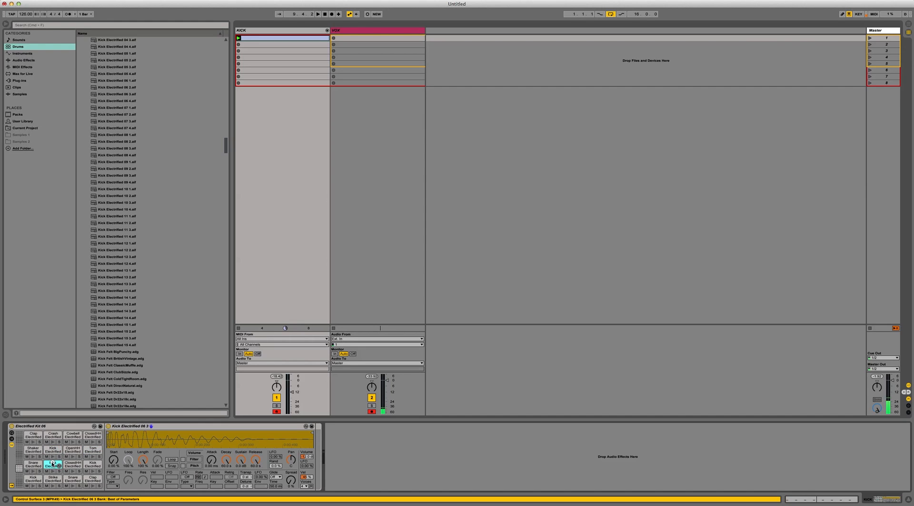
# Step: Toggle the drum rack's device display off and on, leaving the selected pad's sampler shown
pyautogui.click(11, 445)
pyautogui.click(12, 445)
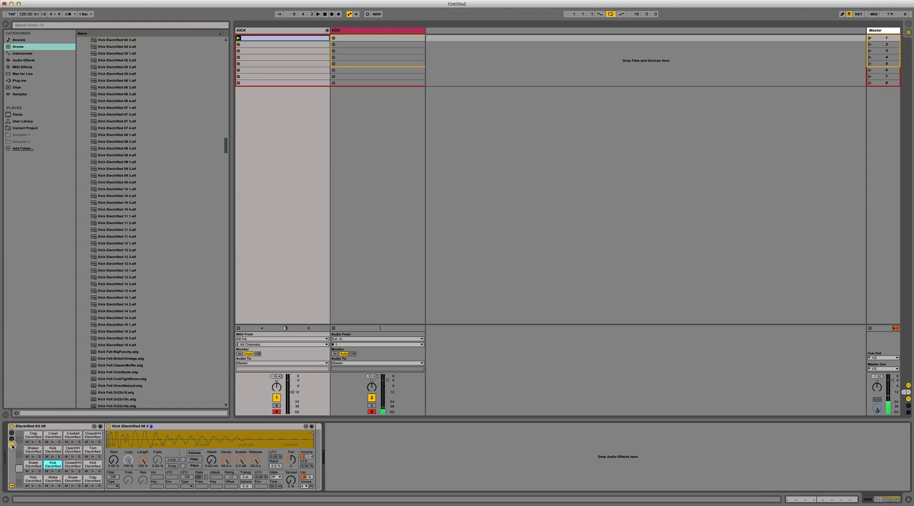
pyautogui.click(12, 444)
pyautogui.click(11, 445)
pyautogui.click(12, 445)
pyautogui.click(12, 445)
# Step: Inspect the samplers of the Snare, Kick, OpenHH, Cowbell, ClosedHH and Tom pads in the drum rack
pyautogui.click(28, 464)
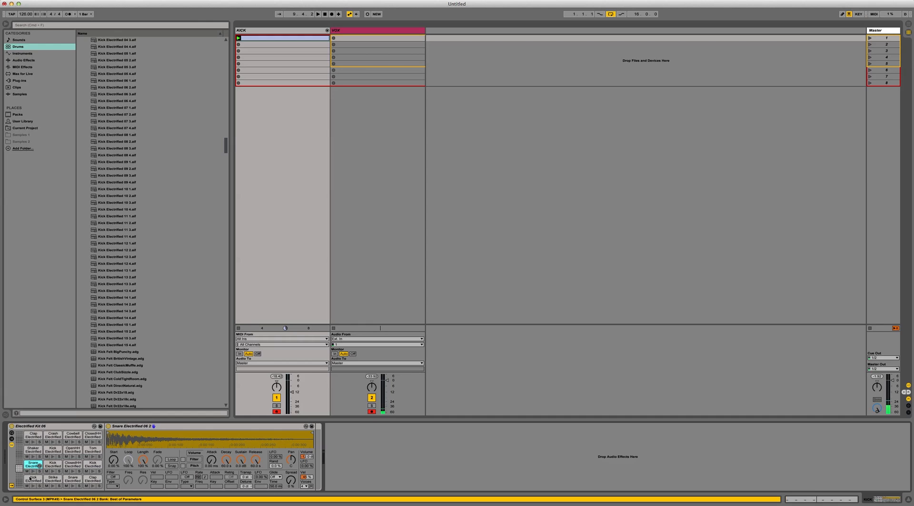
pyautogui.click(29, 479)
pyautogui.click(53, 465)
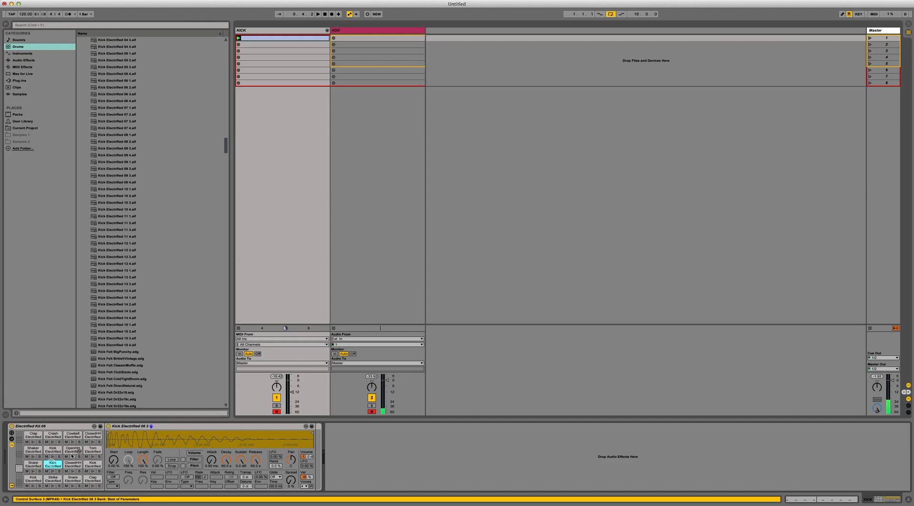
pyautogui.click(73, 450)
pyautogui.click(72, 435)
pyautogui.click(92, 435)
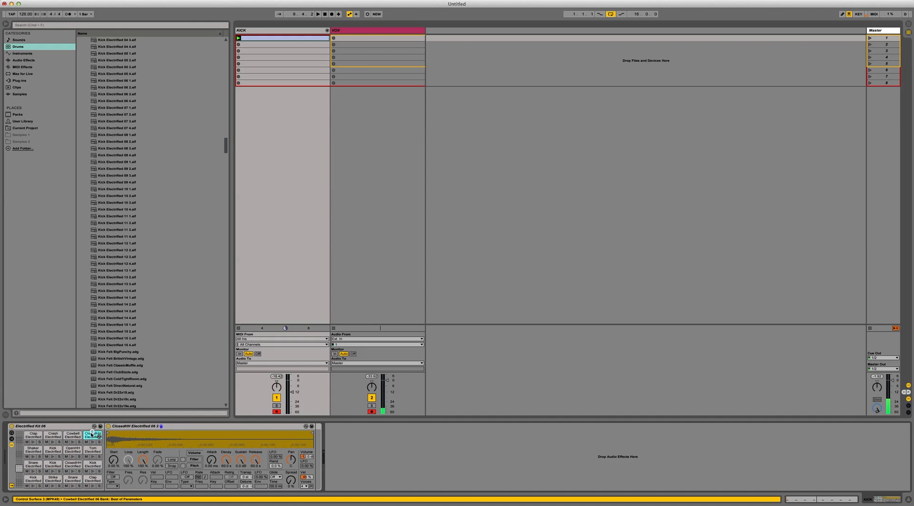
pyautogui.click(93, 449)
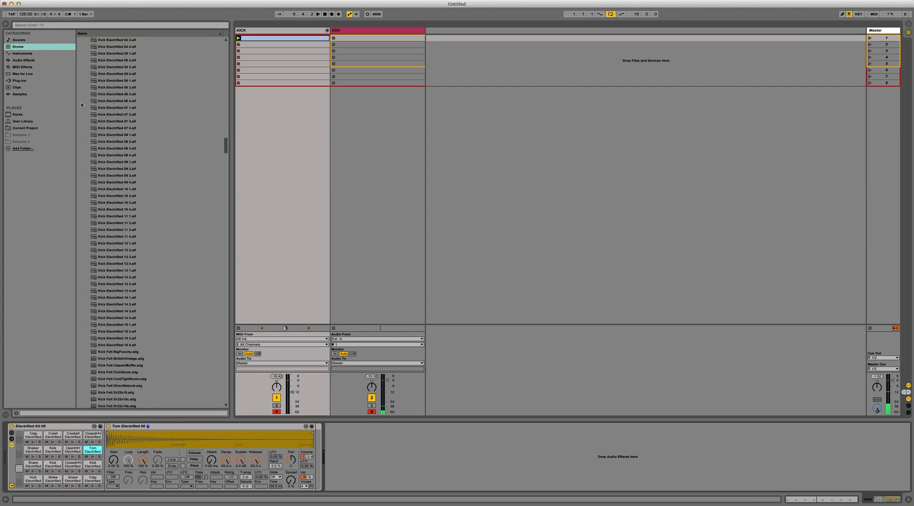
# Step: Add the Utility preset Mono.adv after the sampler in the Kick Electrified 06 2 pad's chain
pyautogui.click(24, 60)
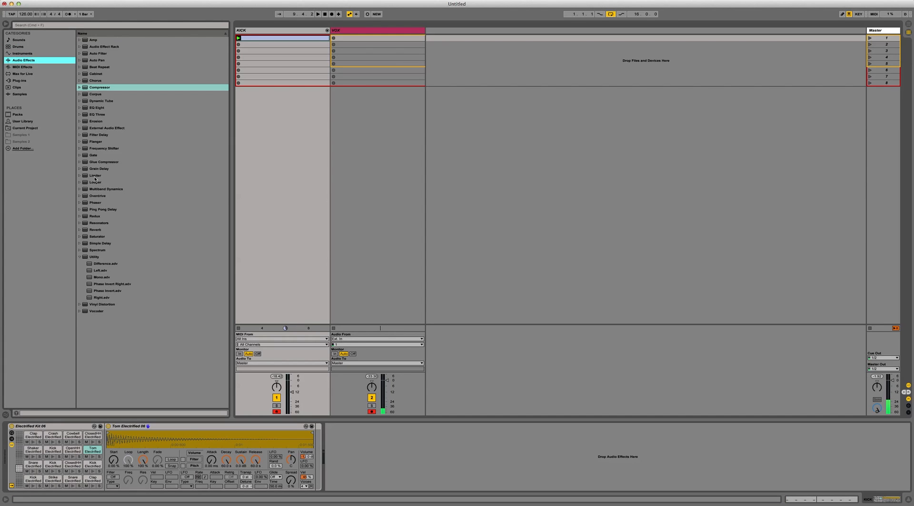
pyautogui.click(98, 278)
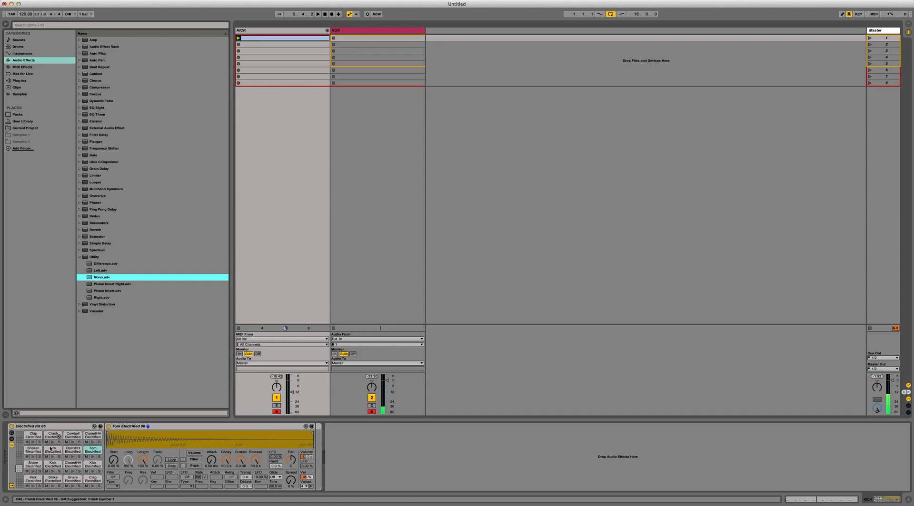
pyautogui.click(92, 464)
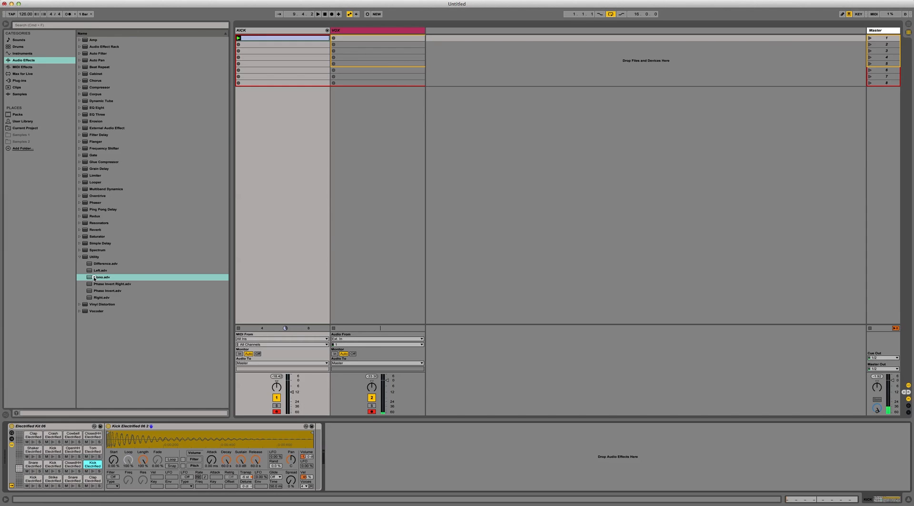
pyautogui.moveTo(93, 278); pyautogui.dragTo(315, 444)
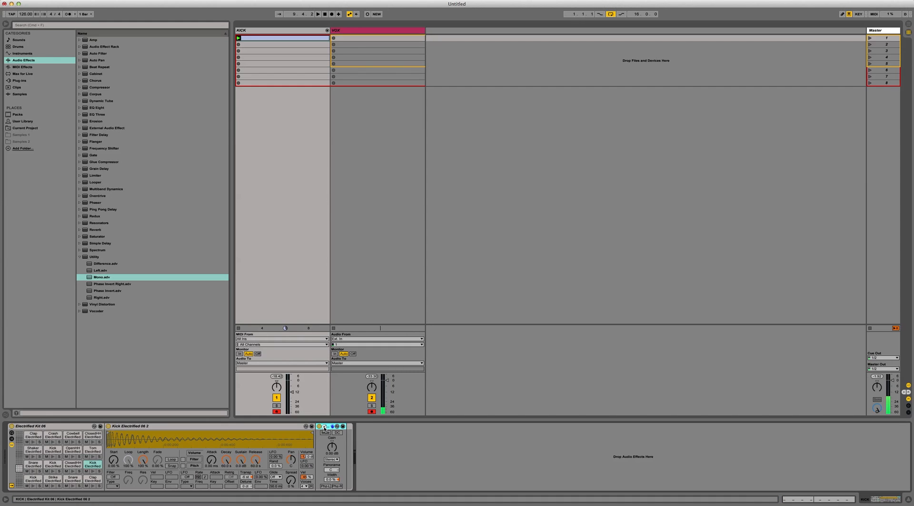
# Step: Move the Mono device out of the kick pad's chain to after the whole drum rack, and reselect the Kick Electrified 06 2 pad
pyautogui.moveTo(325, 428); pyautogui.dragTo(358, 429)
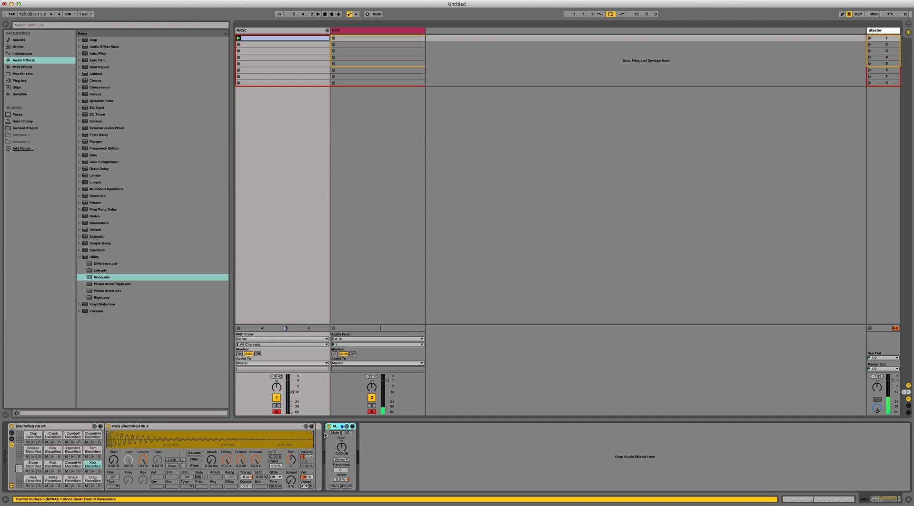
pyautogui.click(151, 427)
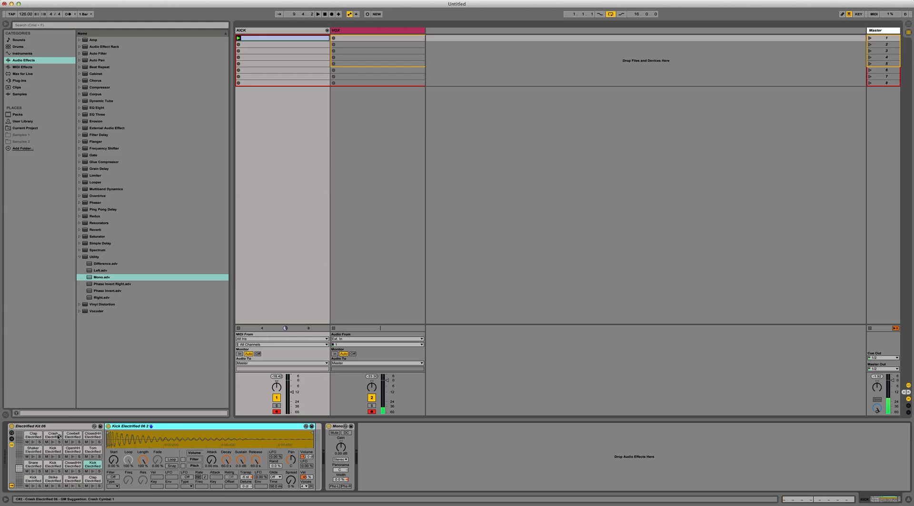
pyautogui.click(89, 466)
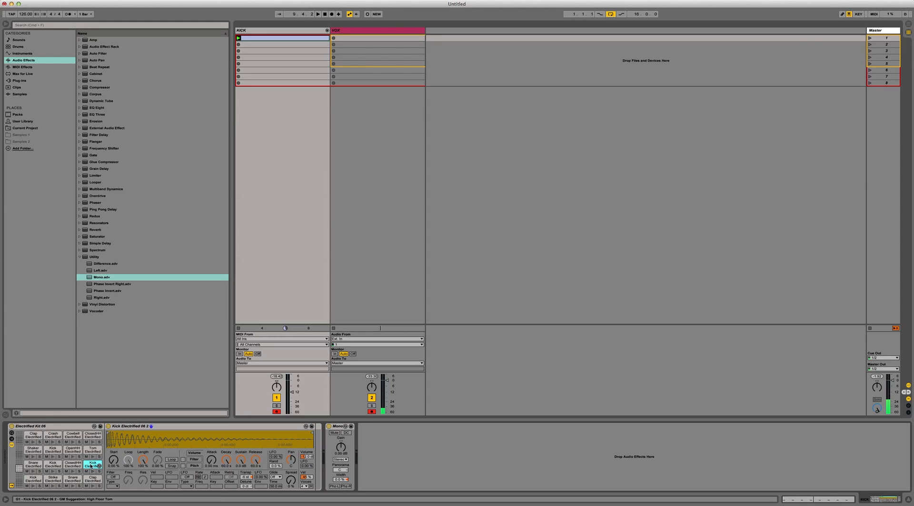
# Step: Move the Mono device back inside the rack, directly after the Kick Electrified 06 2 sampler, and leave it selected
pyautogui.click(340, 427)
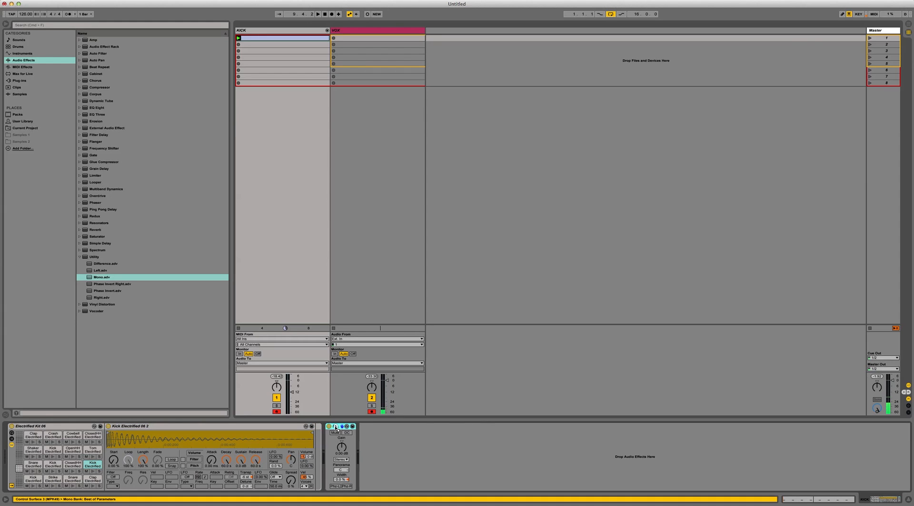
pyautogui.moveTo(317, 427); pyautogui.dragTo(317, 427)
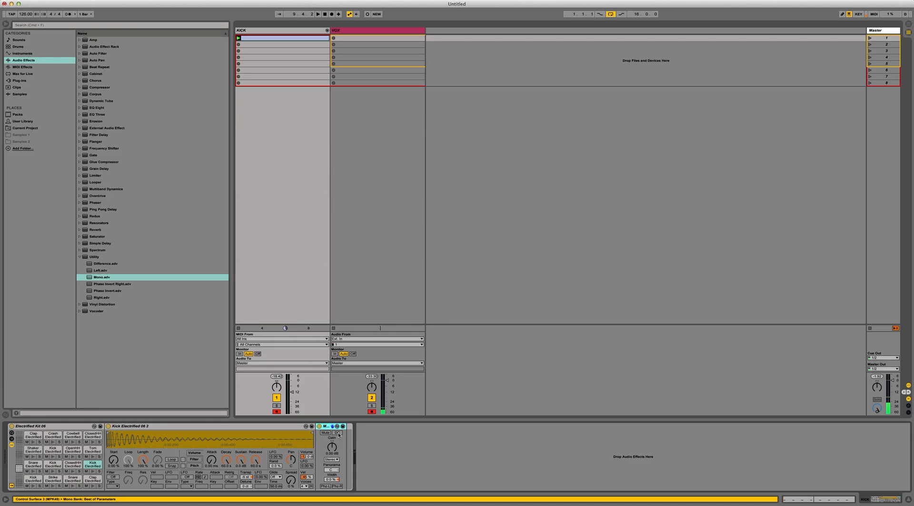
pyautogui.click(349, 427)
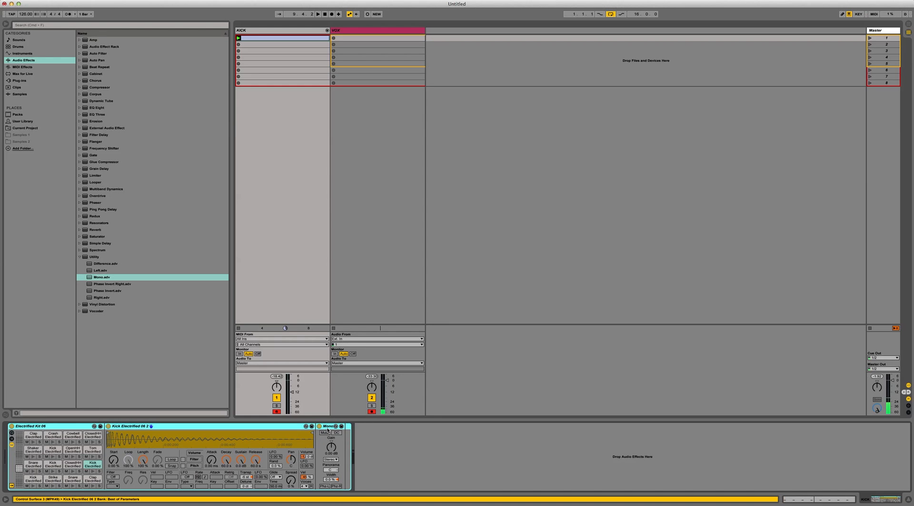
pyautogui.click(328, 430)
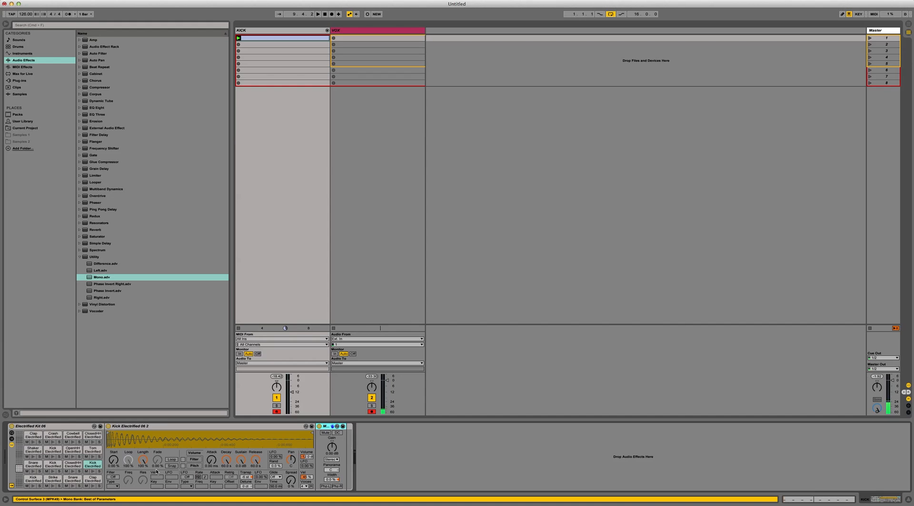
# Step: Compare the device chains of the Kick Electrified 06 4 and 06 3 pads with that of Kick Electrified 06 2, ending on the latter
pyautogui.click(86, 465)
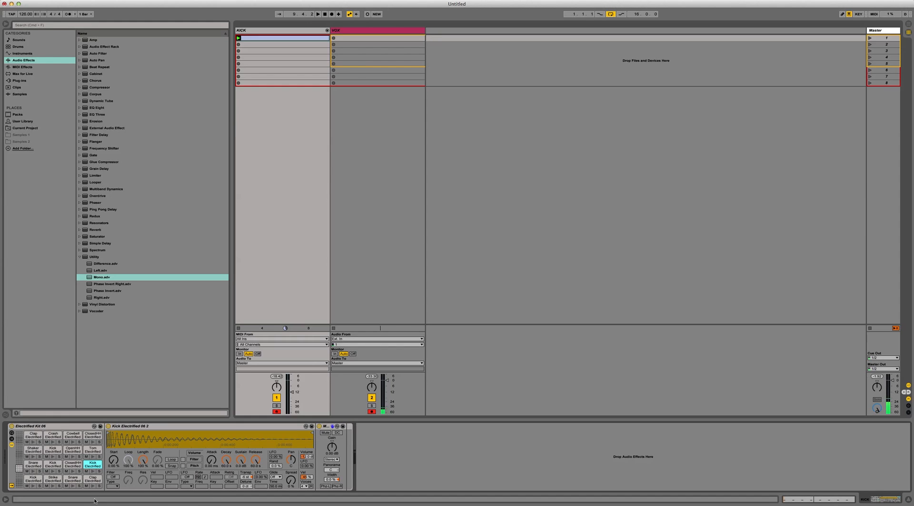
pyautogui.click(51, 452)
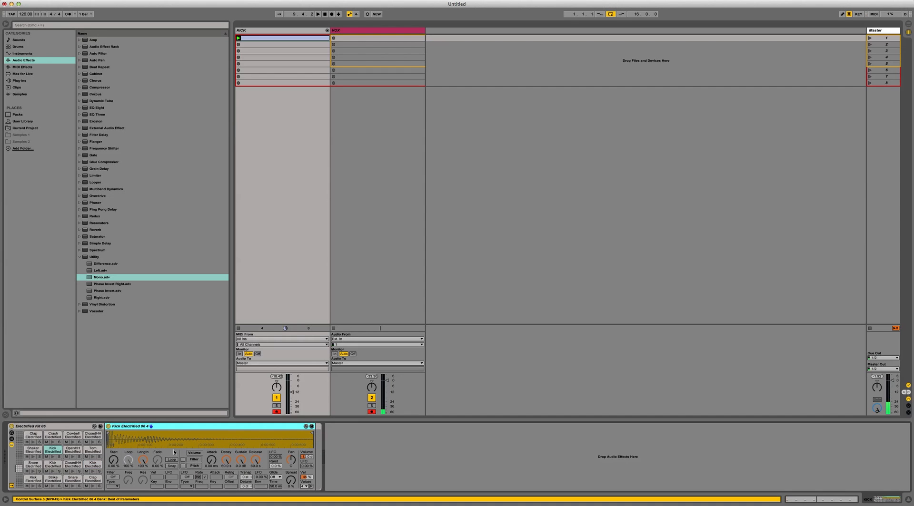
pyautogui.click(51, 466)
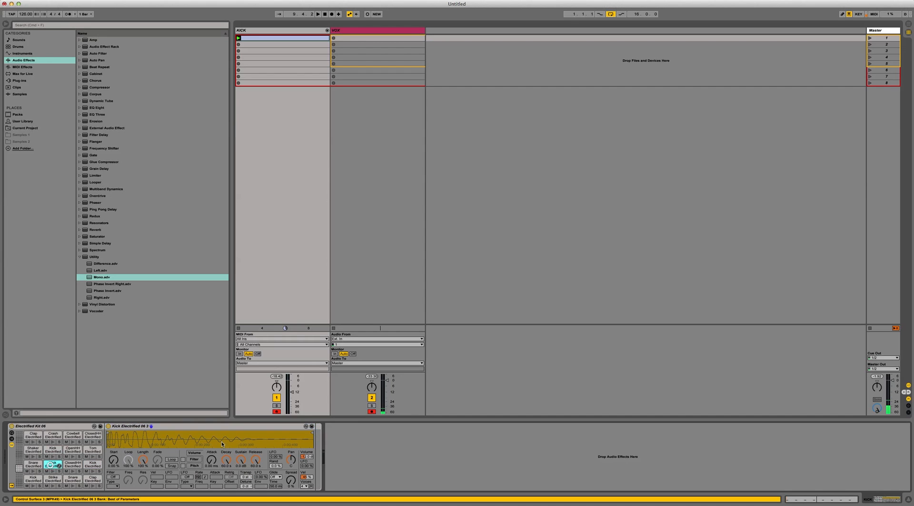
pyautogui.click(88, 468)
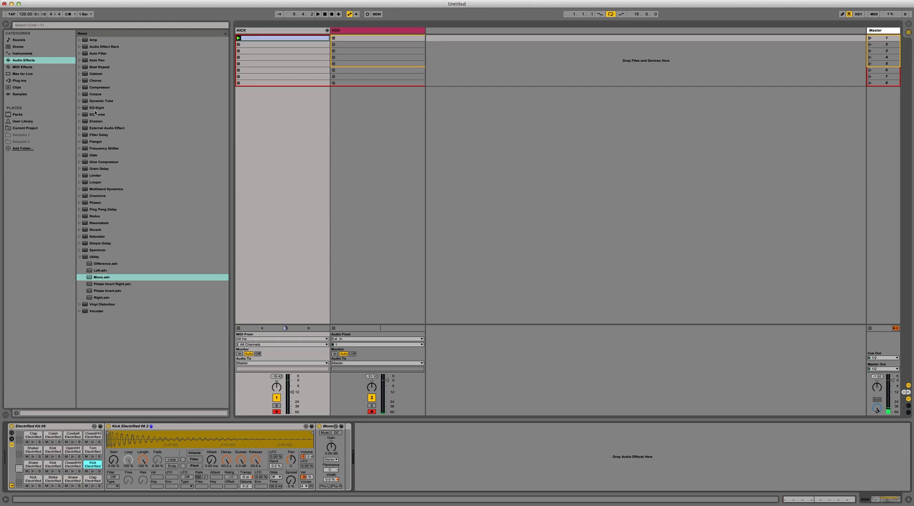
# Step: Add an EQ Eight after the Mono device in the Kick Electrified 06 2 pad's chain
pyautogui.moveTo(95, 109); pyautogui.dragTo(342, 445)
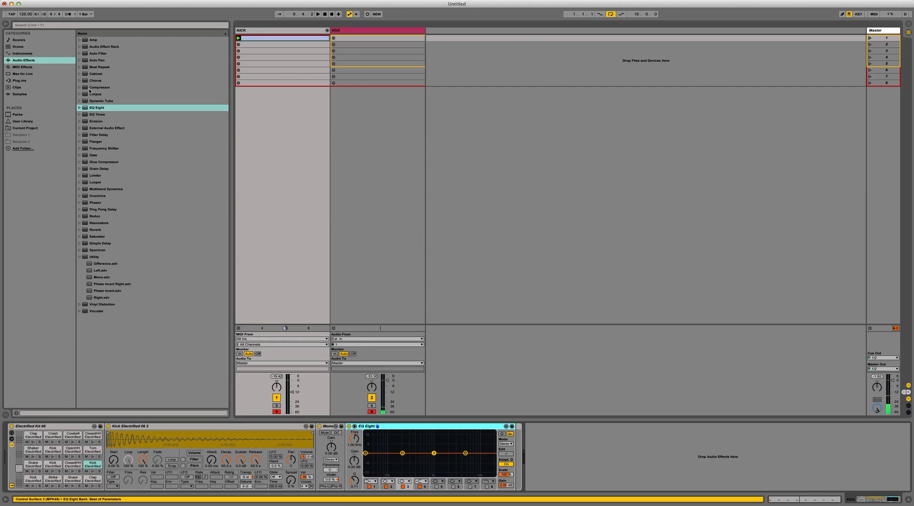
pyautogui.click(97, 114)
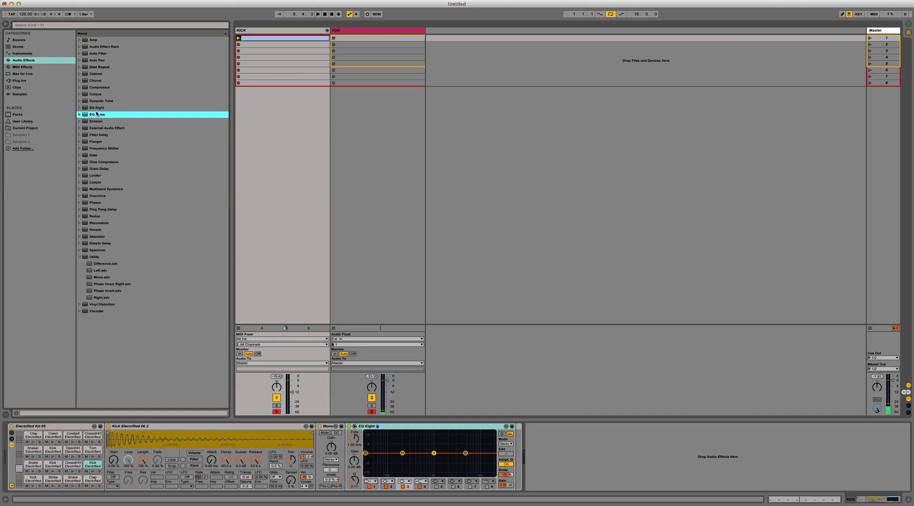
pyautogui.click(97, 108)
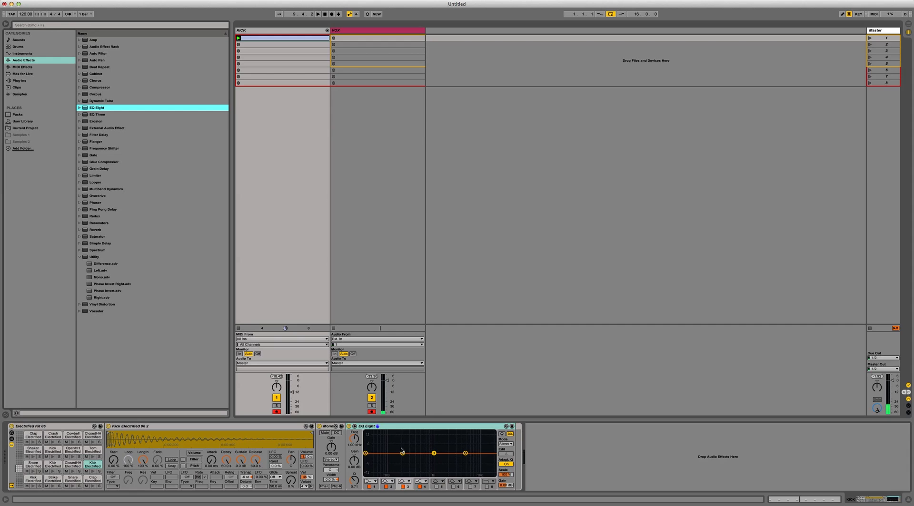
# Step: Sweep EQ Eight's band 2 with a boost, then set it to a cut of about -12.3 dB at about 142 Hz and play the clip
pyautogui.moveTo(402, 453); pyautogui.dragTo(391, 469)
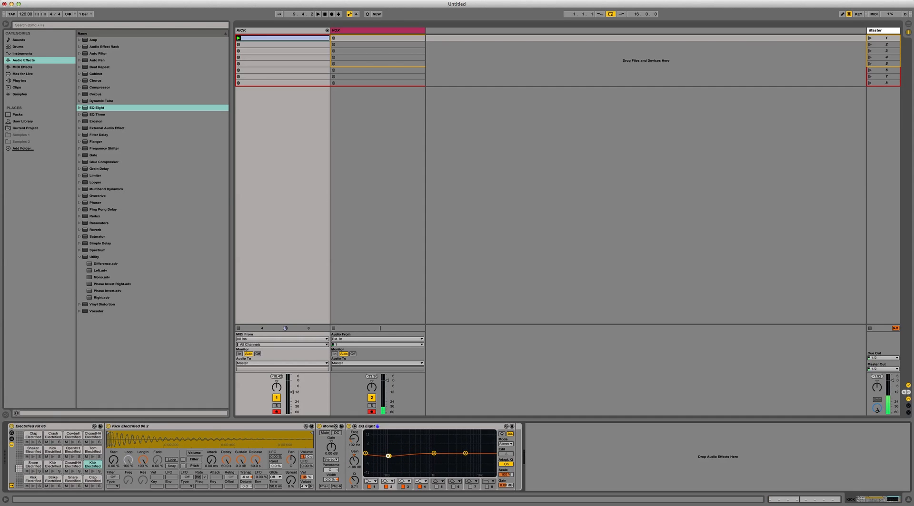
pyautogui.press('space')
pyautogui.moveTo(402, 457)
pyautogui.mouseDown()
pyautogui.moveTo(397, 465)
pyautogui.moveTo(399, 442)
pyautogui.mouseUp()
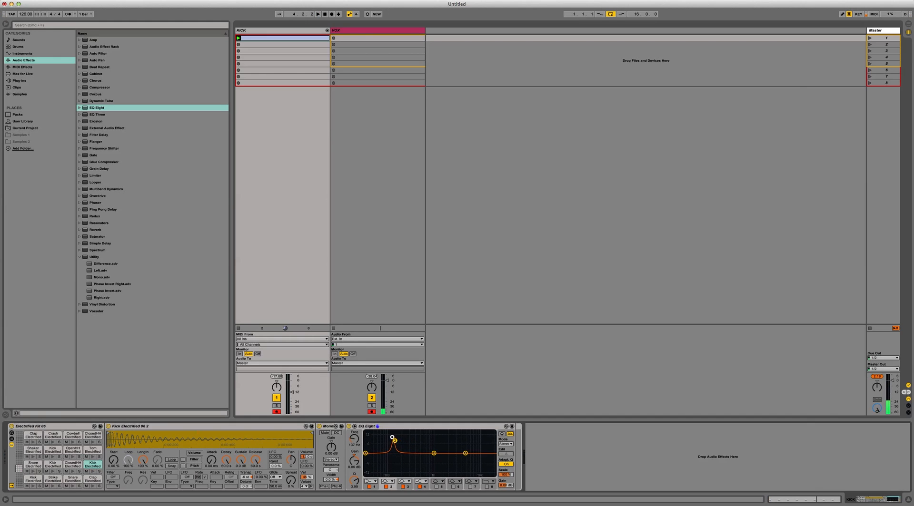
pyautogui.moveTo(393, 435); pyautogui.dragTo(395, 473)
pyautogui.press('space')
pyautogui.press('space')
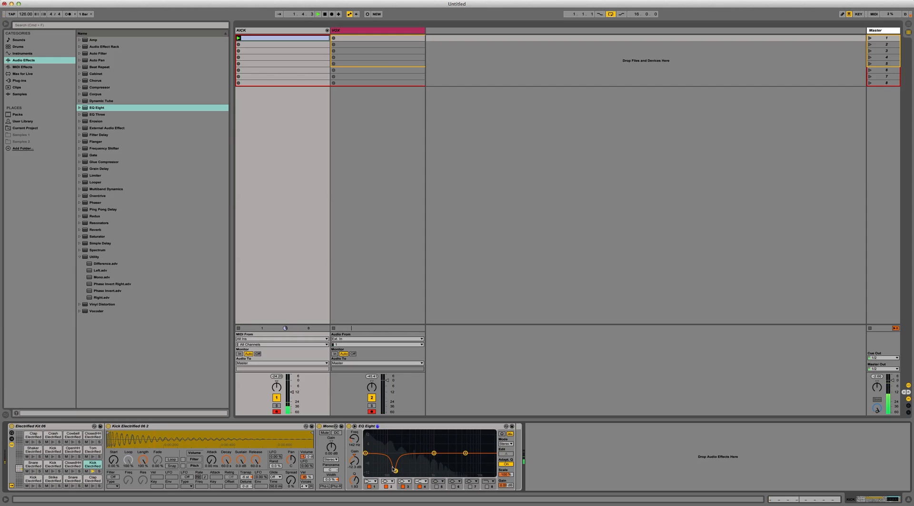
# Step: Bypass and re-enable EQ Eight several times to compare the kick with and without the band 2 cut
pyautogui.click(349, 427)
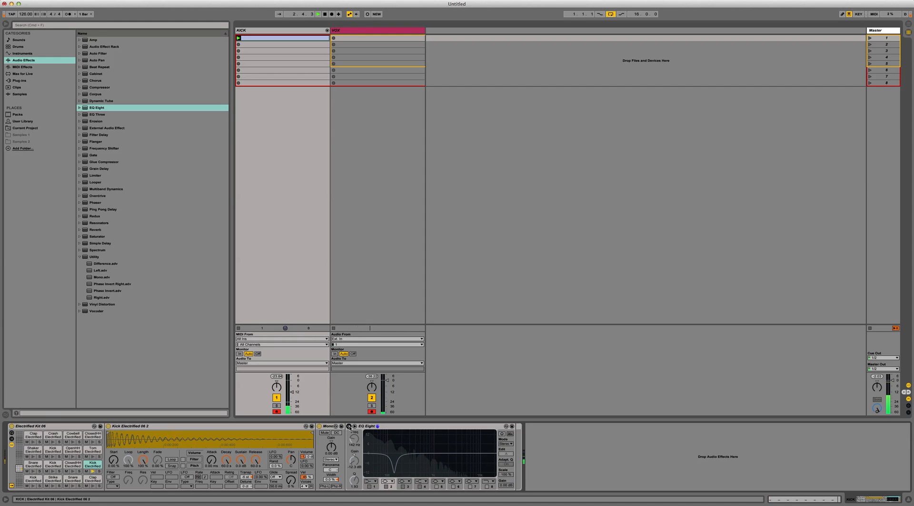
pyautogui.click(349, 426)
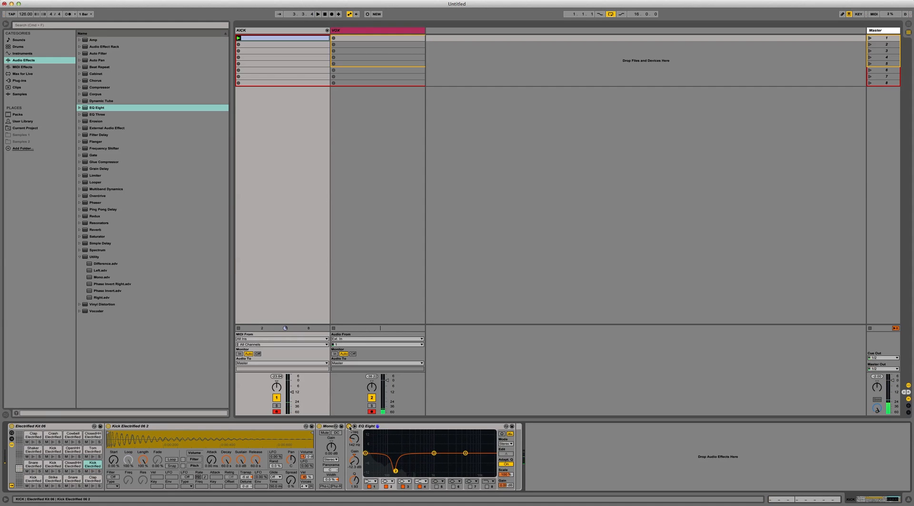
pyautogui.click(349, 426)
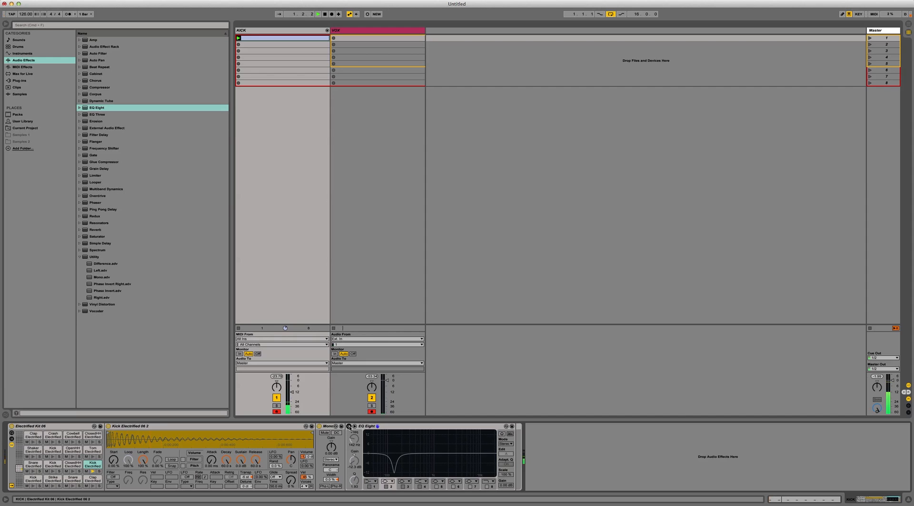
pyautogui.click(349, 426)
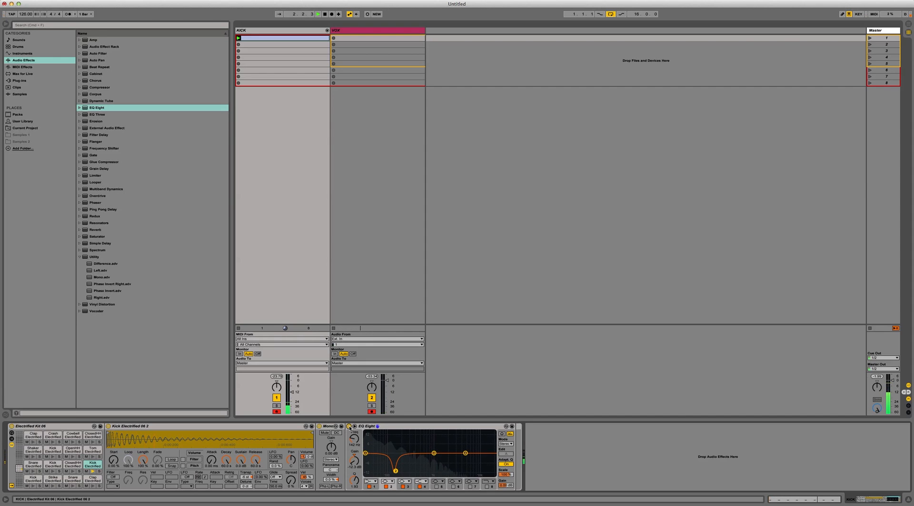
pyautogui.click(349, 427)
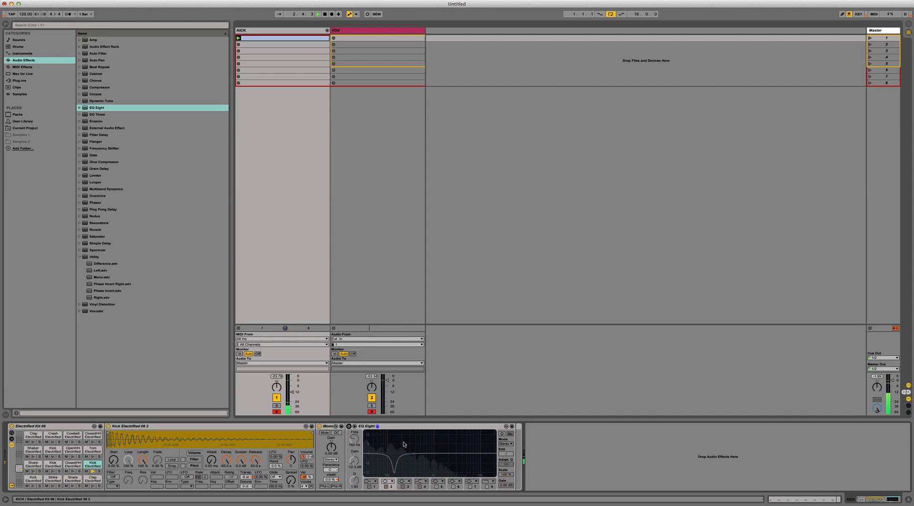
pyautogui.click(349, 427)
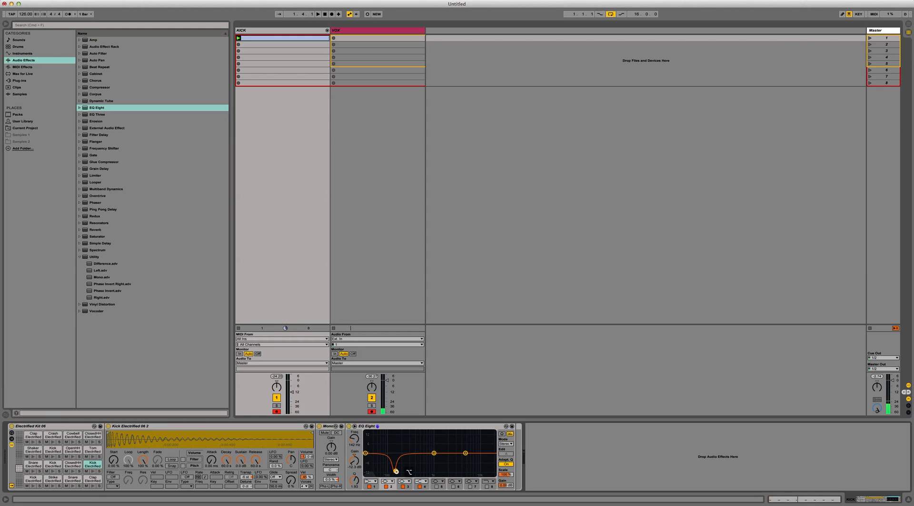
# Step: Fine-tune the band 2 cut to about 144 Hz with a Q of about 1.66, comparing against the bypassed EQ Eight during playback
pyautogui.moveTo(396, 472); pyautogui.dragTo(395, 471)
pyautogui.click(349, 426)
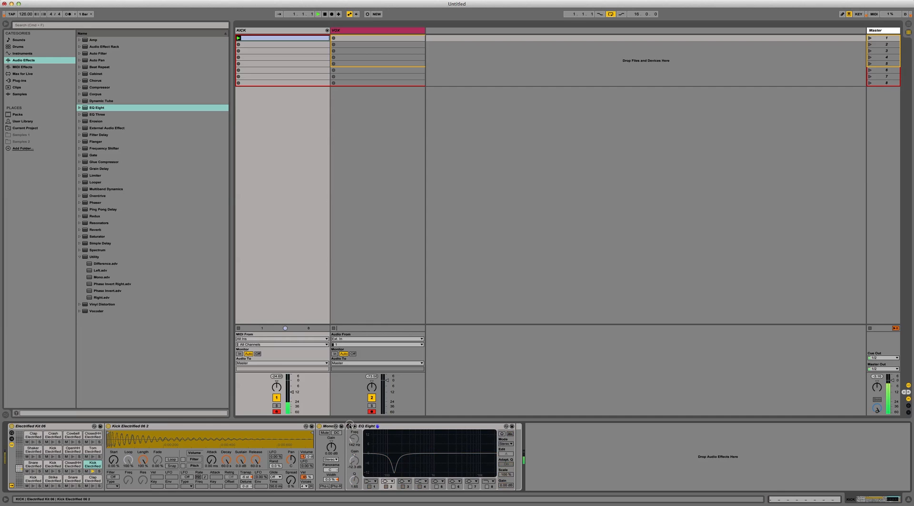
pyautogui.click(349, 427)
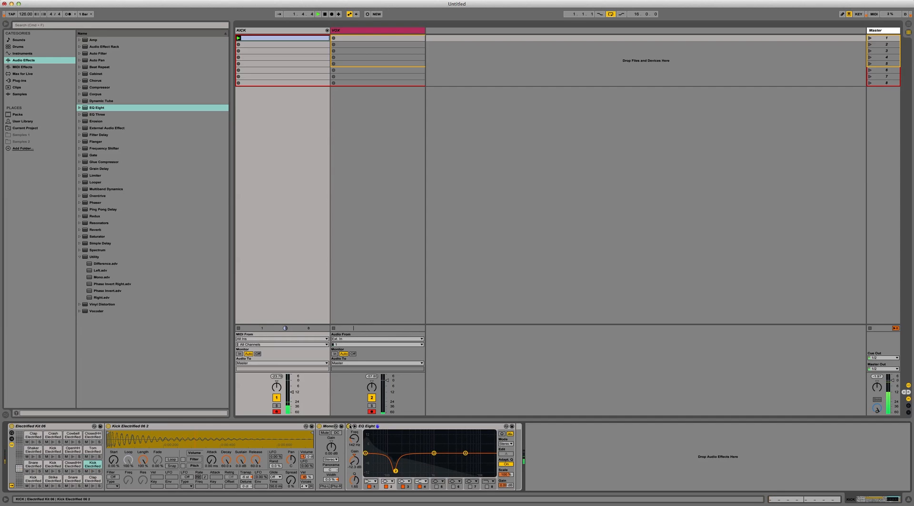
pyautogui.moveTo(396, 471); pyautogui.dragTo(396, 471)
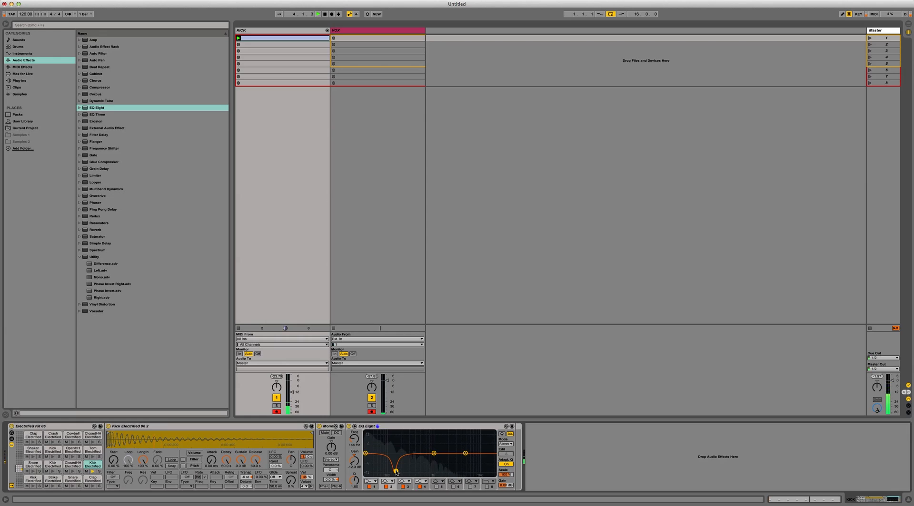
pyautogui.press('space')
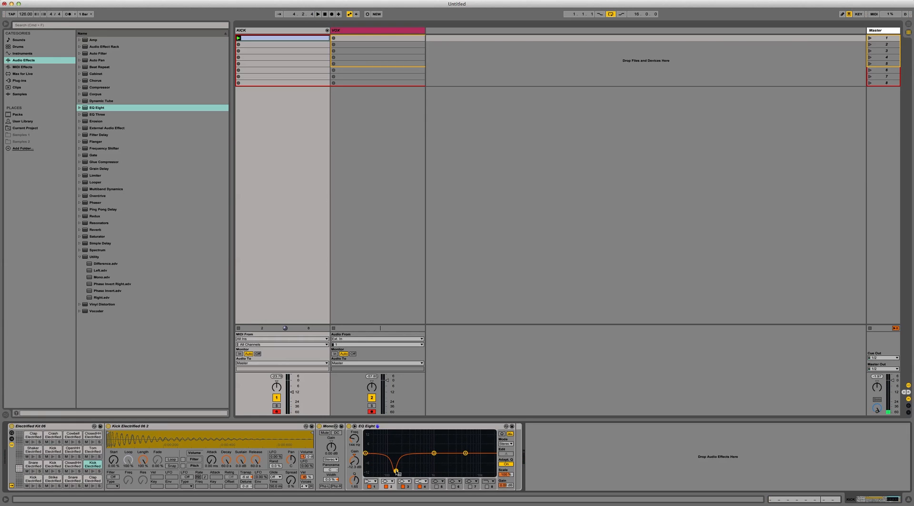
# Step: Adjust the width of EQ Eight's band 2 cut to a Q of about 1.46 and audition it
pyautogui.rightClick(396, 472)
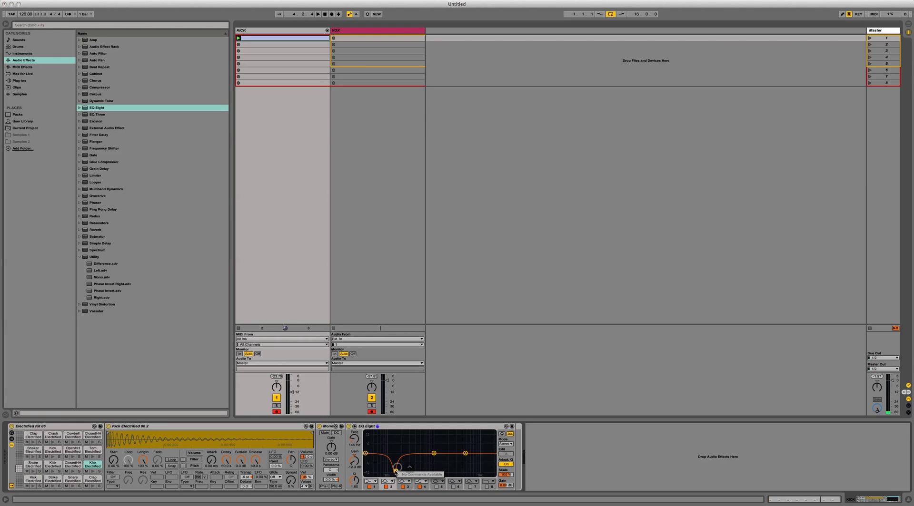
pyautogui.click(395, 471)
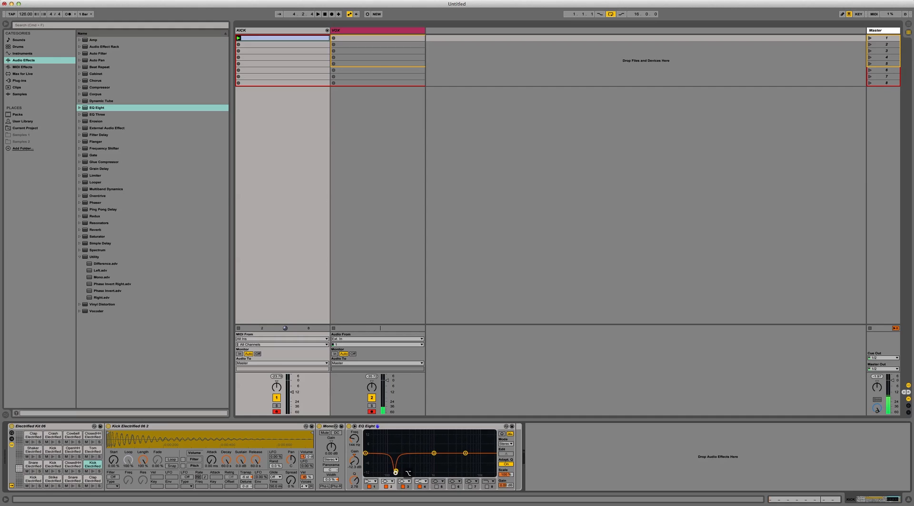
pyautogui.moveTo(396, 472)
pyautogui.mouseDown()
pyautogui.moveTo(352, 490)
pyautogui.moveTo(355, 475)
pyautogui.moveTo(396, 475)
pyautogui.mouseUp()
pyautogui.moveTo(396, 471); pyautogui.dragTo(396, 473)
pyautogui.moveTo(396, 472); pyautogui.dragTo(395, 470)
pyautogui.press('space')
pyautogui.moveTo(396, 471); pyautogui.dragTo(396, 471)
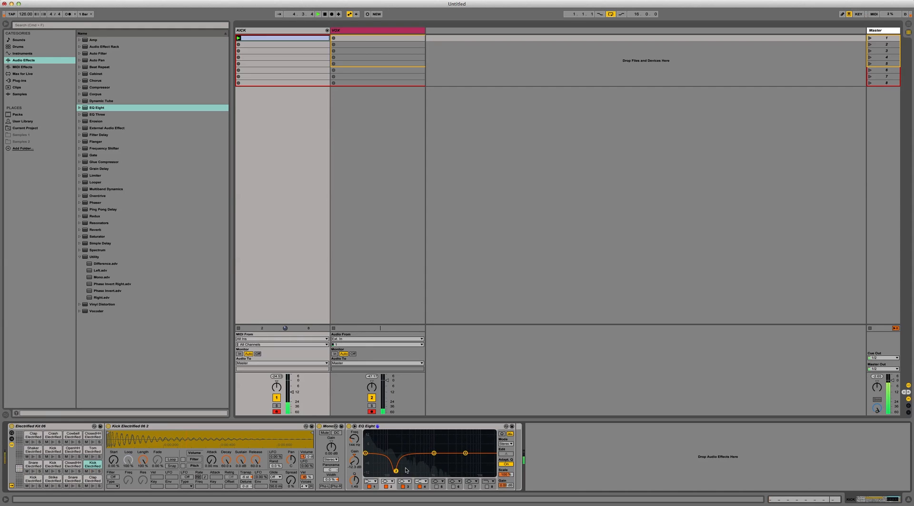
pyautogui.press('space')
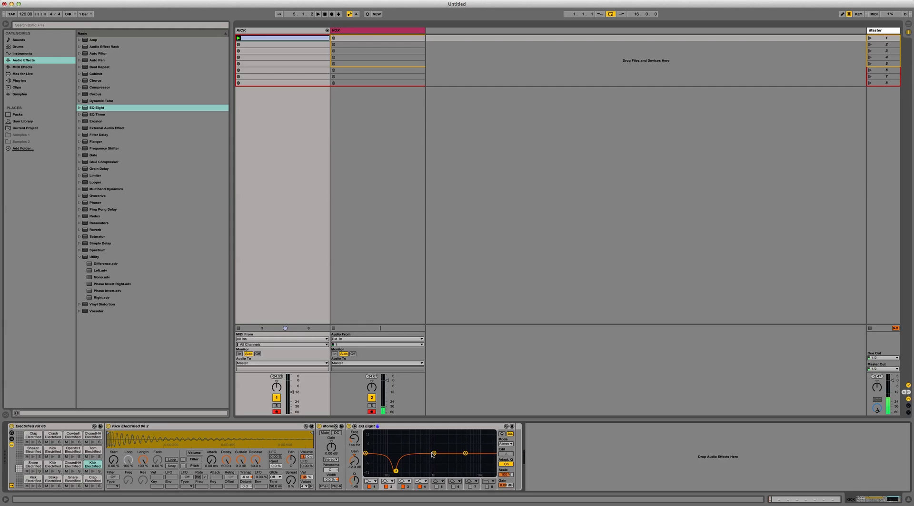
# Step: Shape EQ Eight's band 3 into a narrow cut of about -6 dB at about 2.04 kHz and leave the device selected
pyautogui.moveTo(434, 453); pyautogui.dragTo(460, 460)
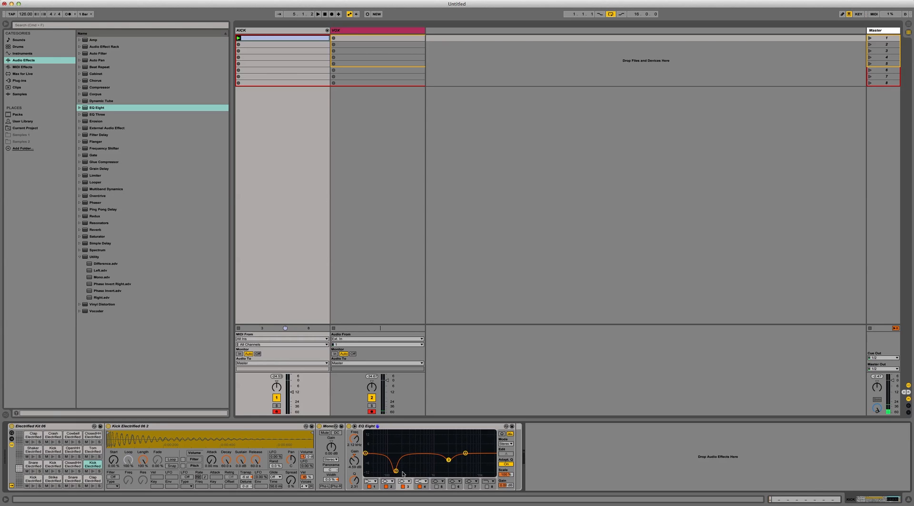
pyautogui.click(396, 472)
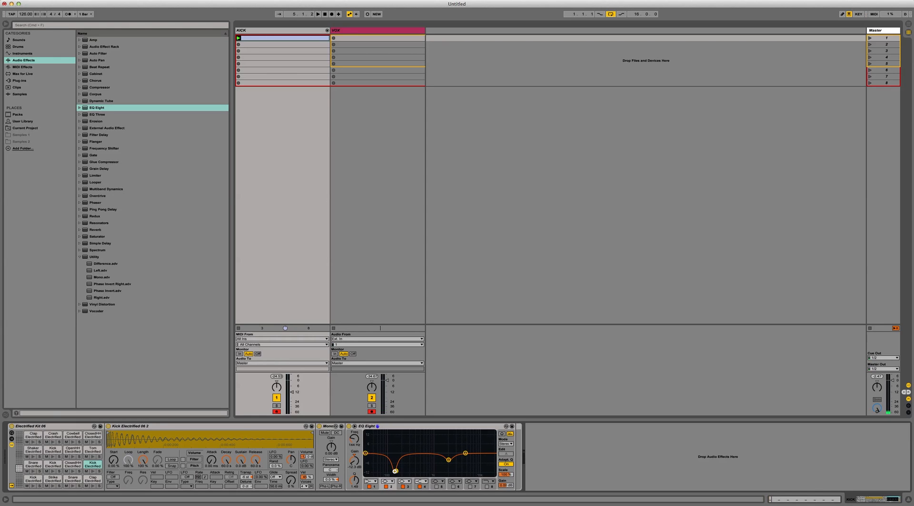
pyautogui.click(448, 460)
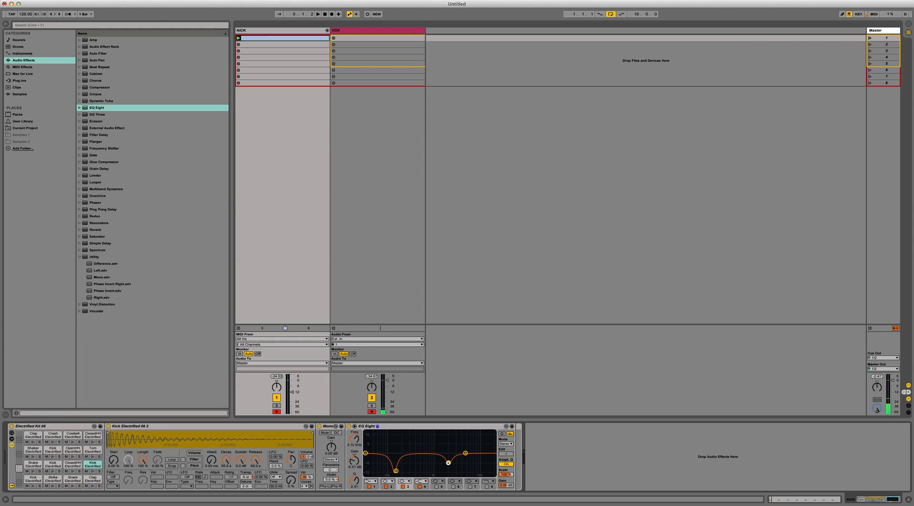
pyautogui.moveTo(448, 462); pyautogui.dragTo(447, 462)
pyautogui.rightClick(448, 461)
pyautogui.moveTo(448, 460); pyautogui.dragTo(461, 461)
pyautogui.moveTo(447, 461)
pyautogui.mouseDown()
pyautogui.moveTo(448, 441)
pyautogui.moveTo(448, 461)
pyautogui.mouseUp()
pyautogui.click(399, 425)
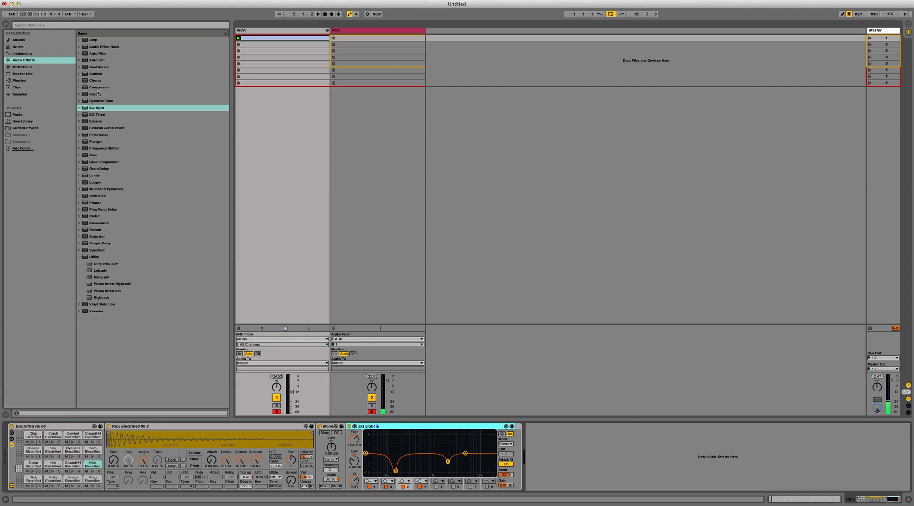
# Step: Add a Compressor after EQ Eight in the kick pad's chain and select it
pyautogui.moveTo(98, 87); pyautogui.dragTo(500, 439)
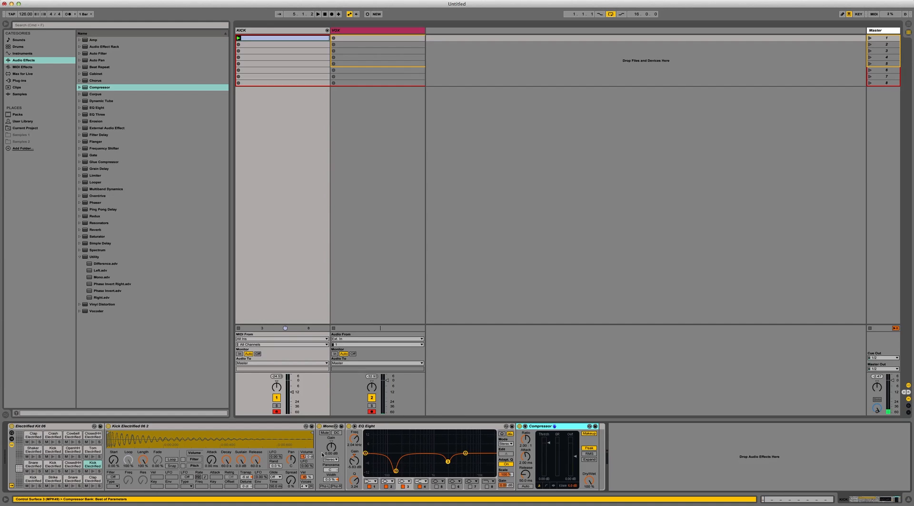
pyautogui.click(327, 427)
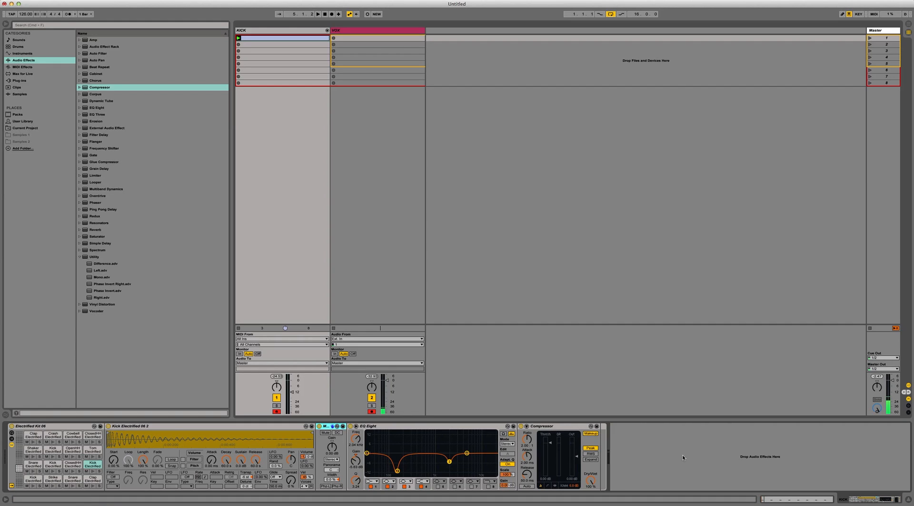
pyautogui.click(559, 437)
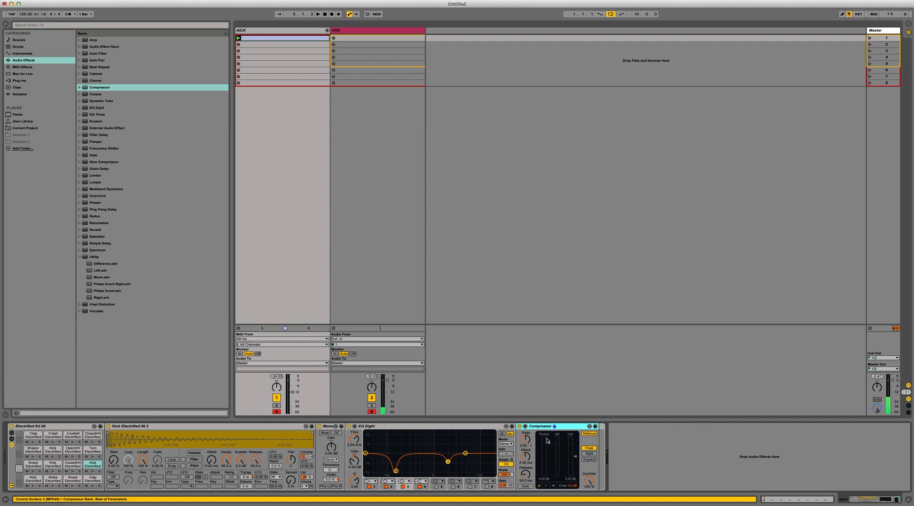
# Step: Turn off the Compressor's Makeup and lower its threshold to about -12.7 dB while auditioning the kick
pyautogui.click(587, 434)
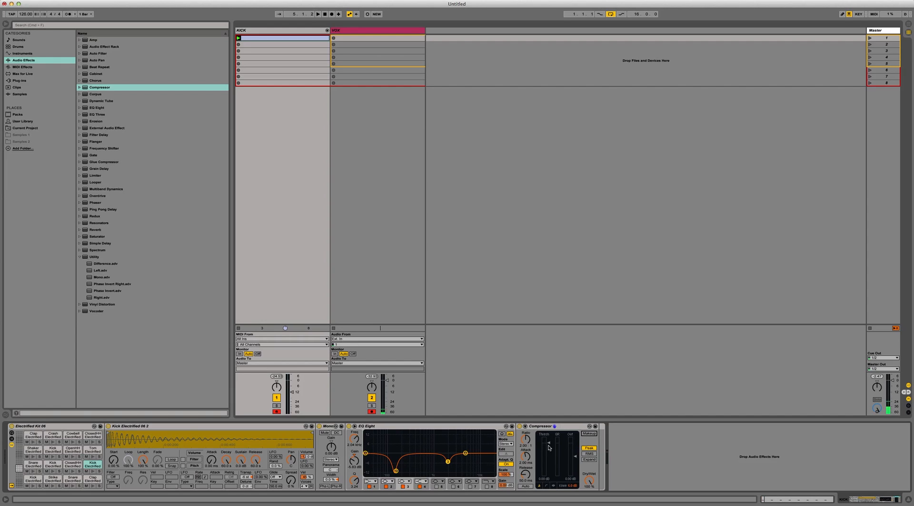
pyautogui.moveTo(546, 444); pyautogui.dragTo(562, 460)
pyautogui.moveTo(549, 458); pyautogui.dragTo(547, 458)
pyautogui.moveTo(548, 459); pyautogui.dragTo(547, 460)
pyautogui.press('space')
pyautogui.press('space')
pyautogui.moveTo(547, 447); pyautogui.dragTo(547, 449)
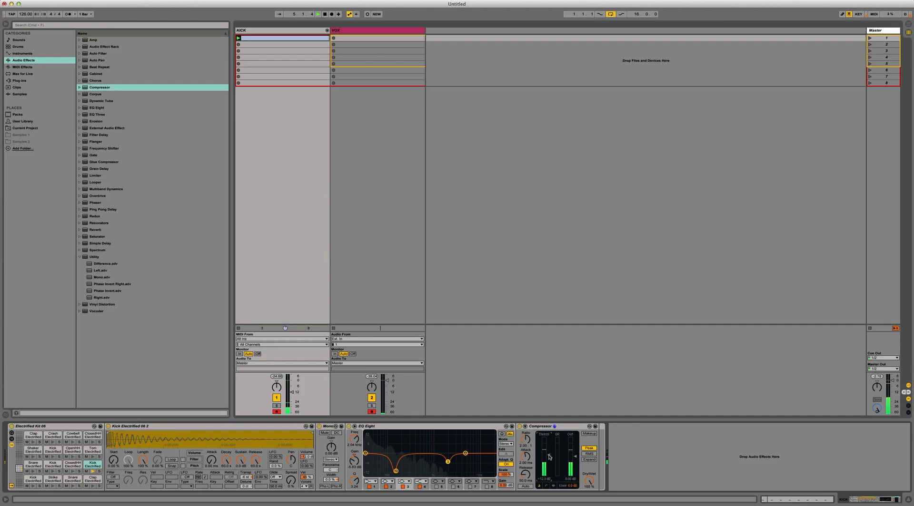
pyautogui.moveTo(549, 458); pyautogui.dragTo(548, 458)
pyautogui.press('space')
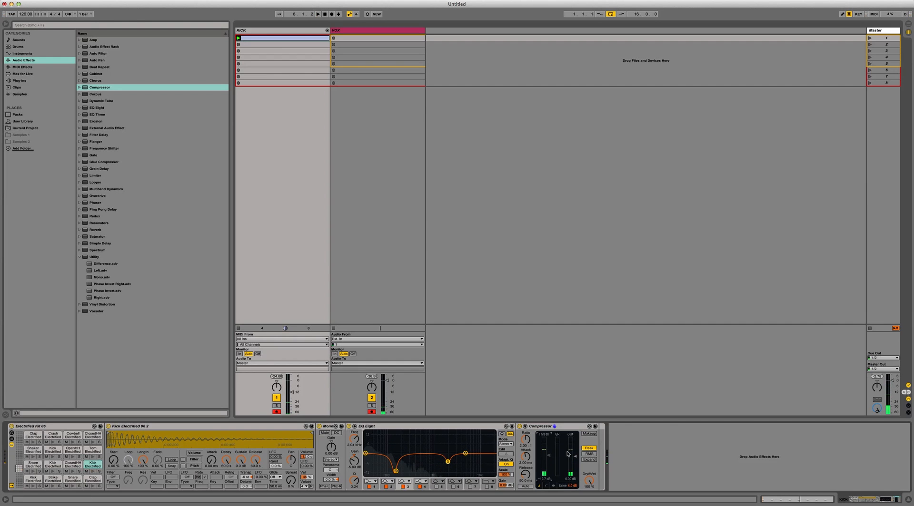
pyautogui.press('space')
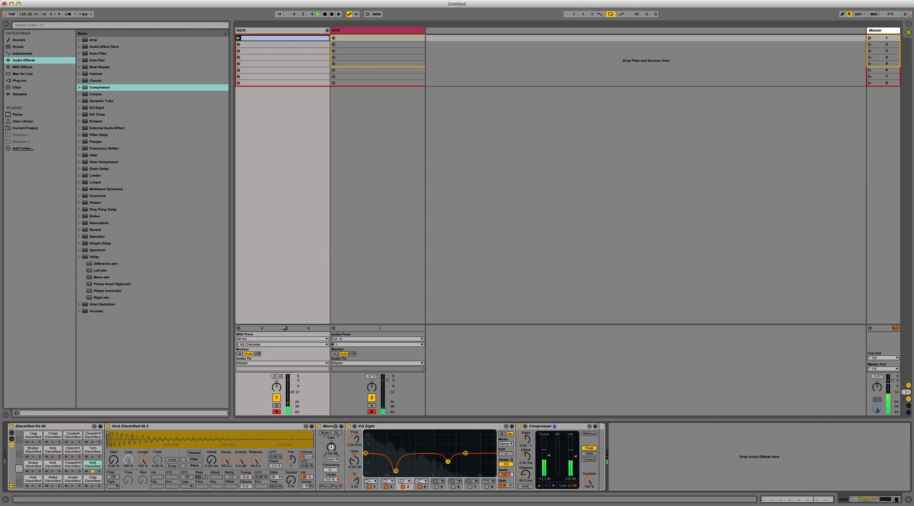
# Step: Raise the gain of the Utility in the kick pad's chain slightly and audition the kick loop through the effects
pyautogui.press('space')
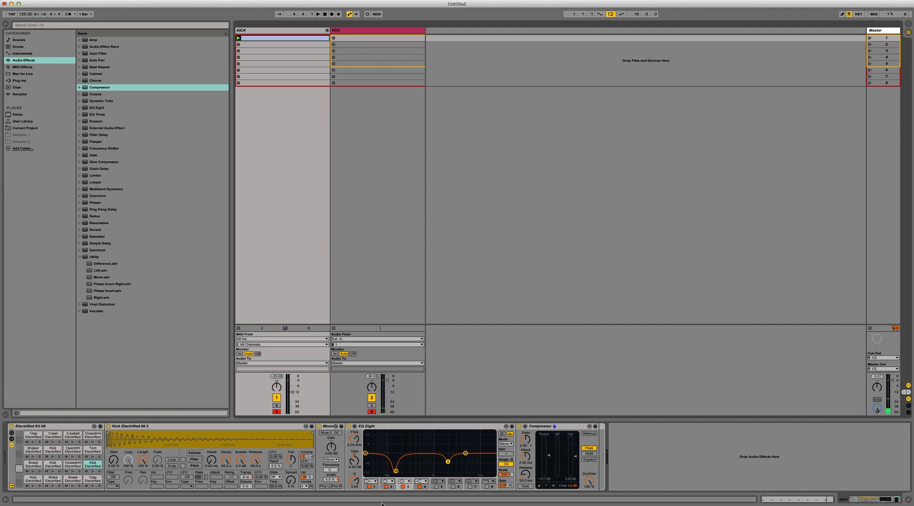
pyautogui.moveTo(334, 444); pyautogui.dragTo(335, 437)
pyautogui.press('space')
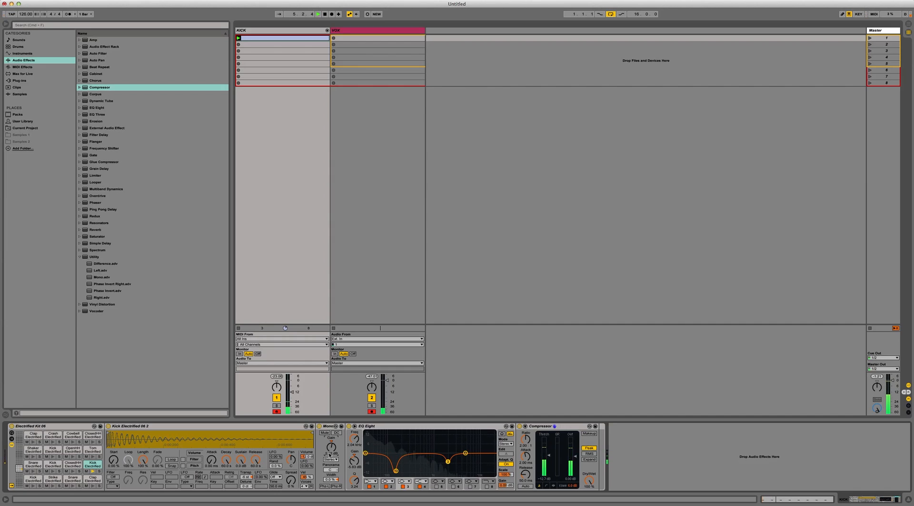
pyautogui.press('space')
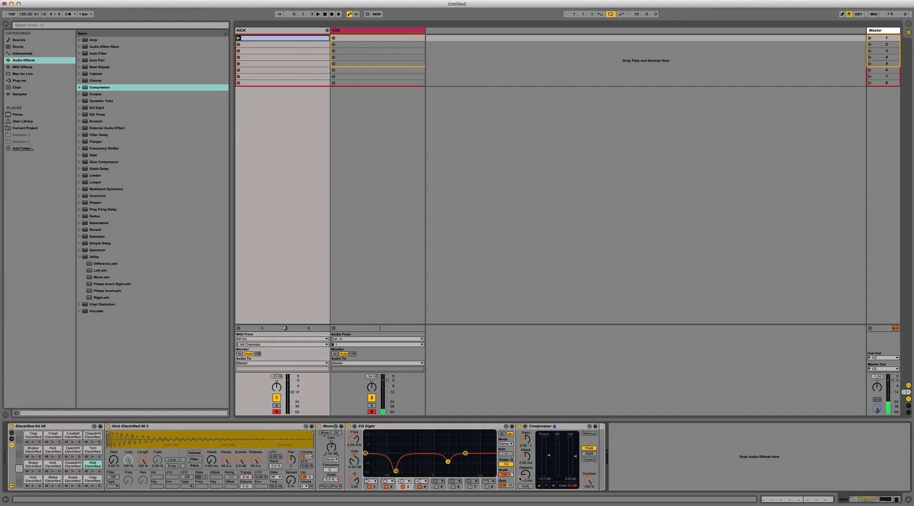
pyautogui.press('space')
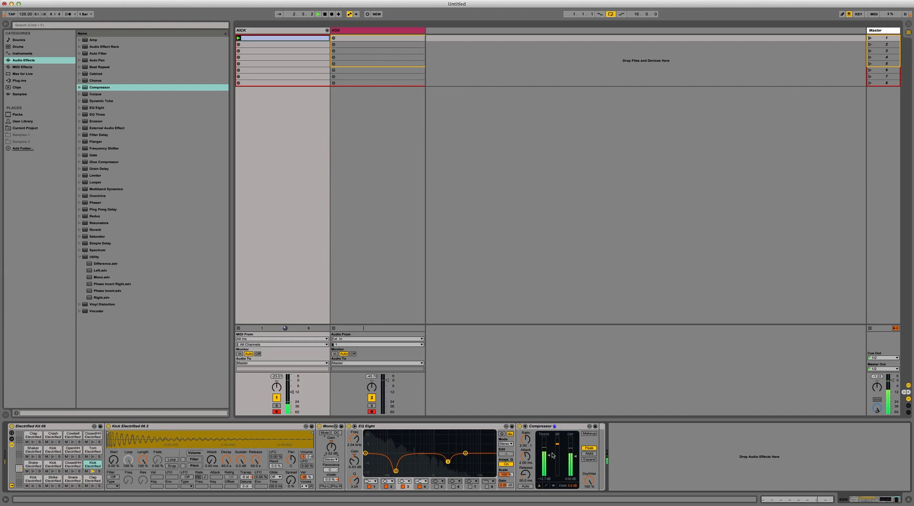
pyautogui.press('space')
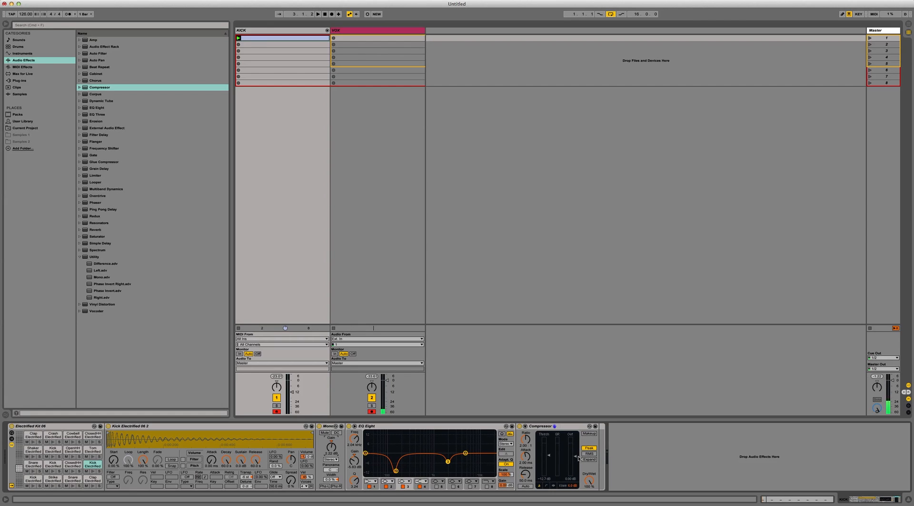
# Step: Select the Compressor and raise its threshold to about -11.6 dB while the kick loop plays
pyautogui.click(542, 426)
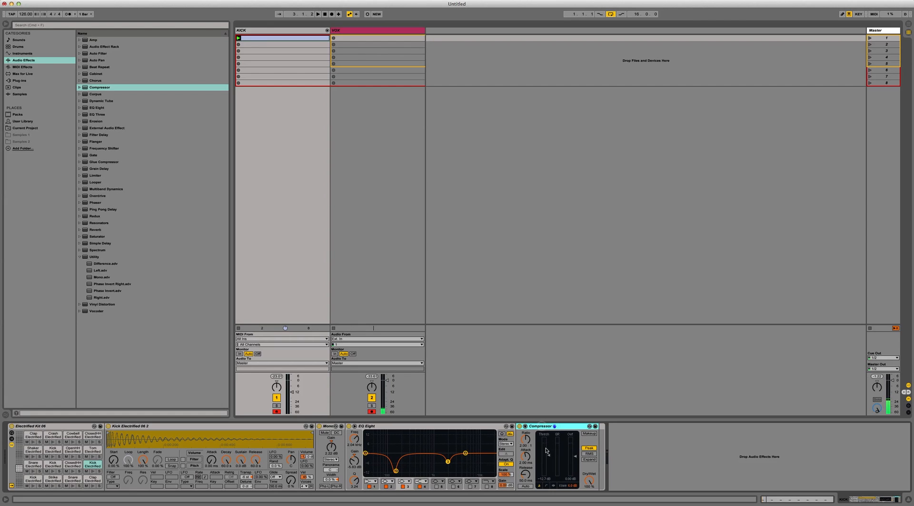
pyautogui.press('space')
pyautogui.moveTo(550, 455); pyautogui.dragTo(547, 454)
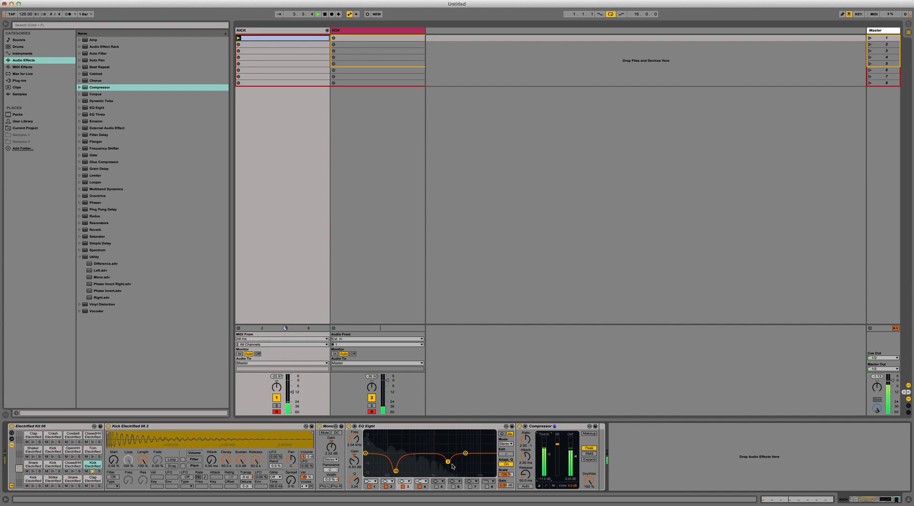
# Step: Compare the kick with EQ Eight and the Compressor bypassed and re-enabled, resetting the master peak level before stopping playback
pyautogui.click(348, 426)
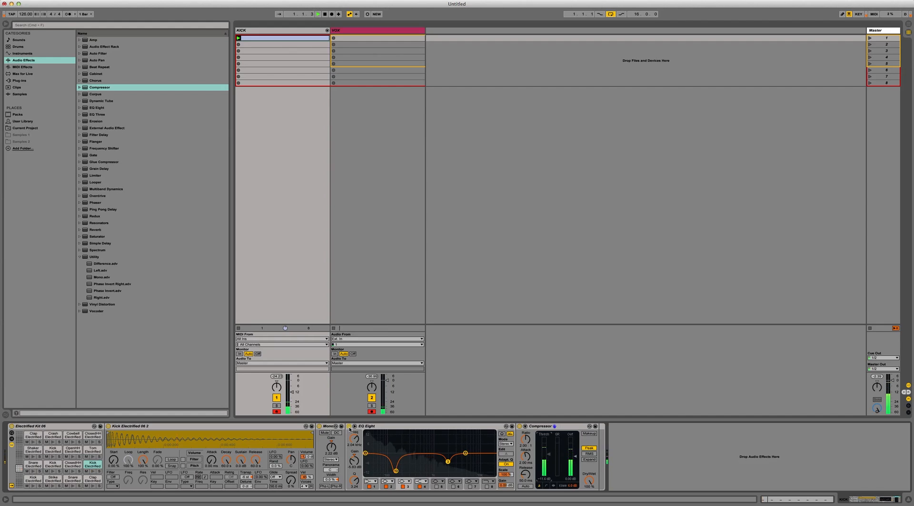
pyautogui.click(519, 426)
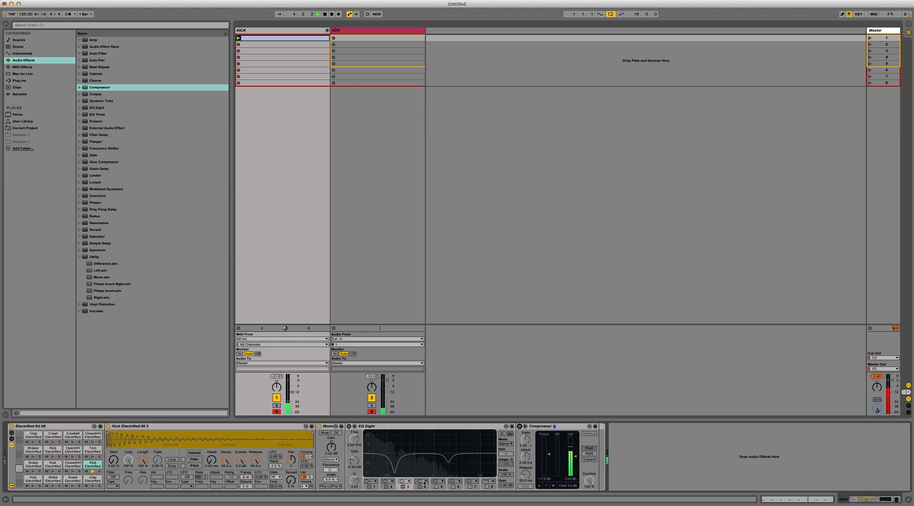
pyautogui.click(350, 426)
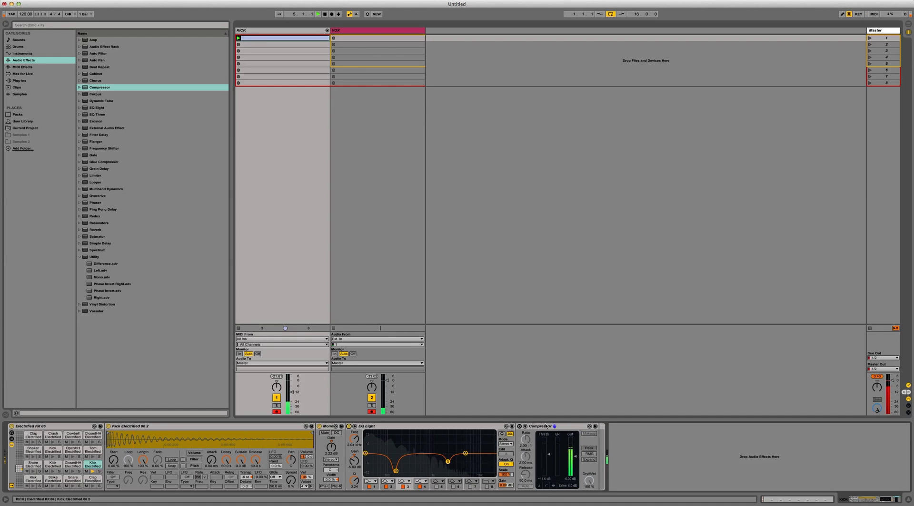
pyautogui.click(519, 426)
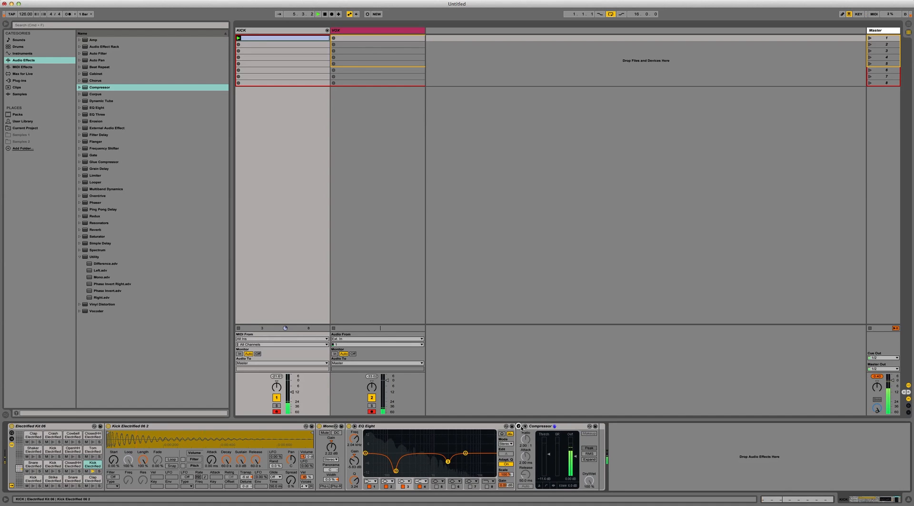
pyautogui.click(876, 376)
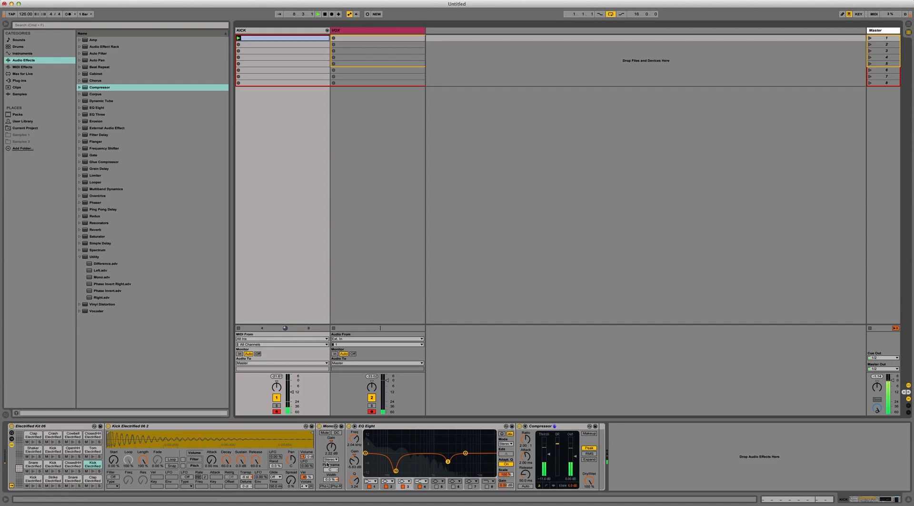
pyautogui.press('space')
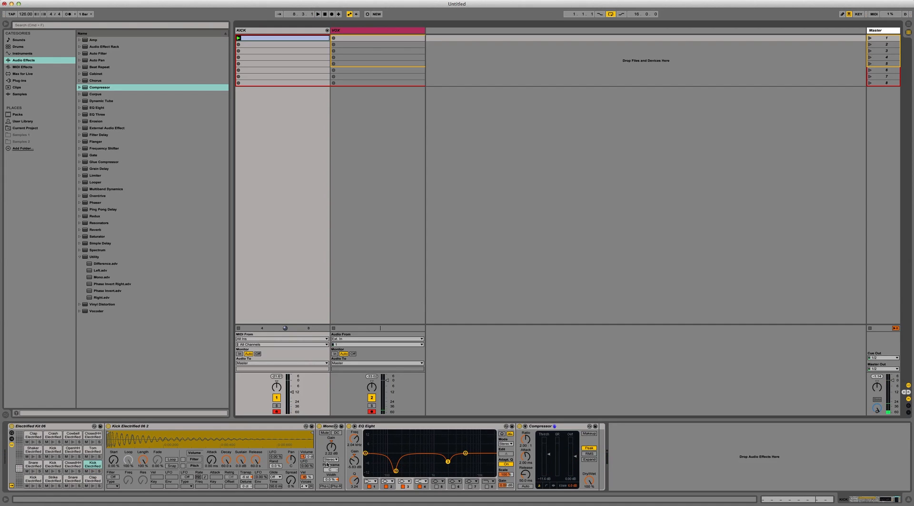